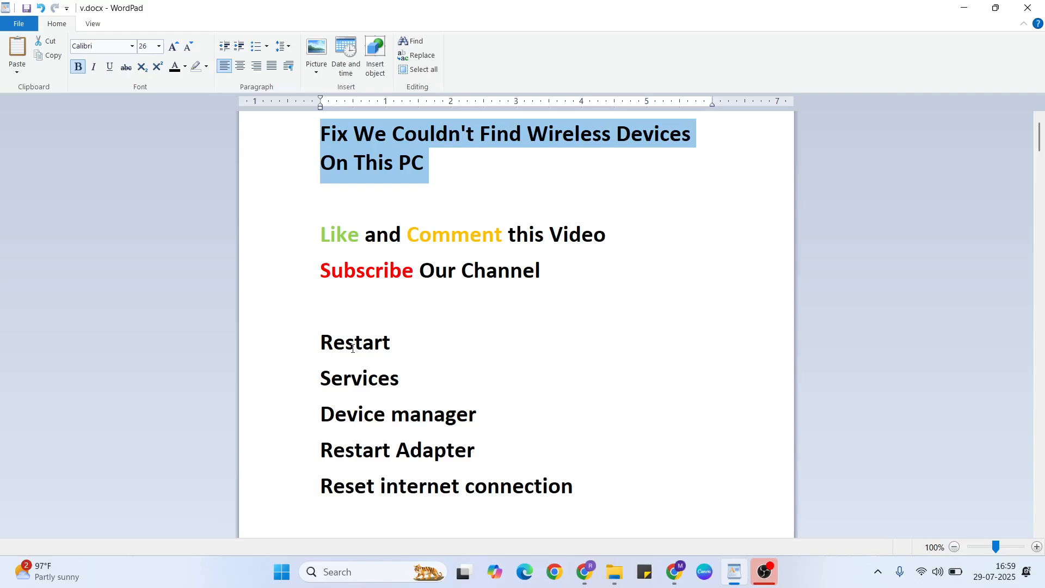
View the Start menu's power options, including Restart, and return to the WordPad document v.docx
key(super+d)
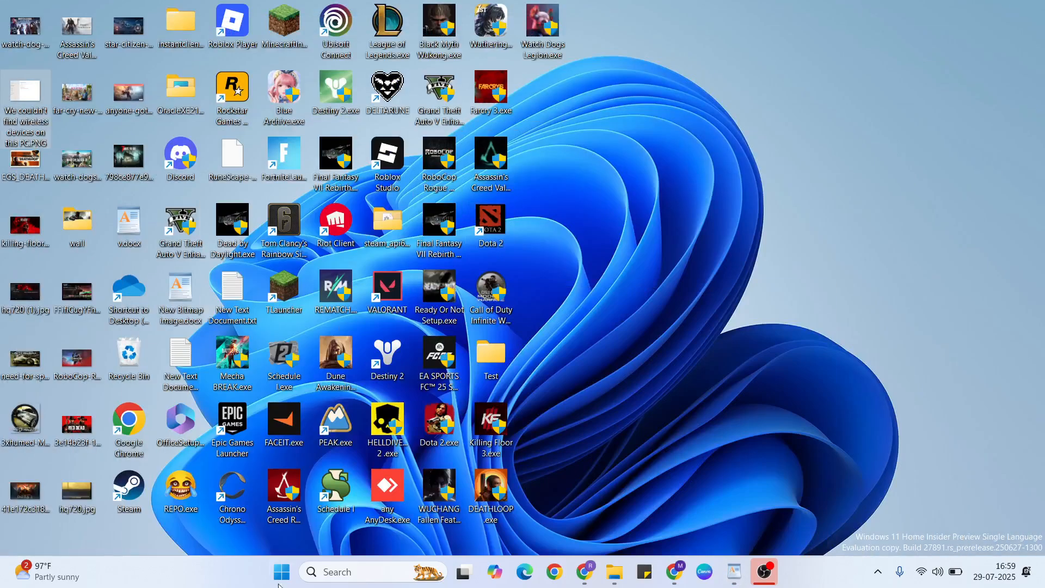
click(279, 572)
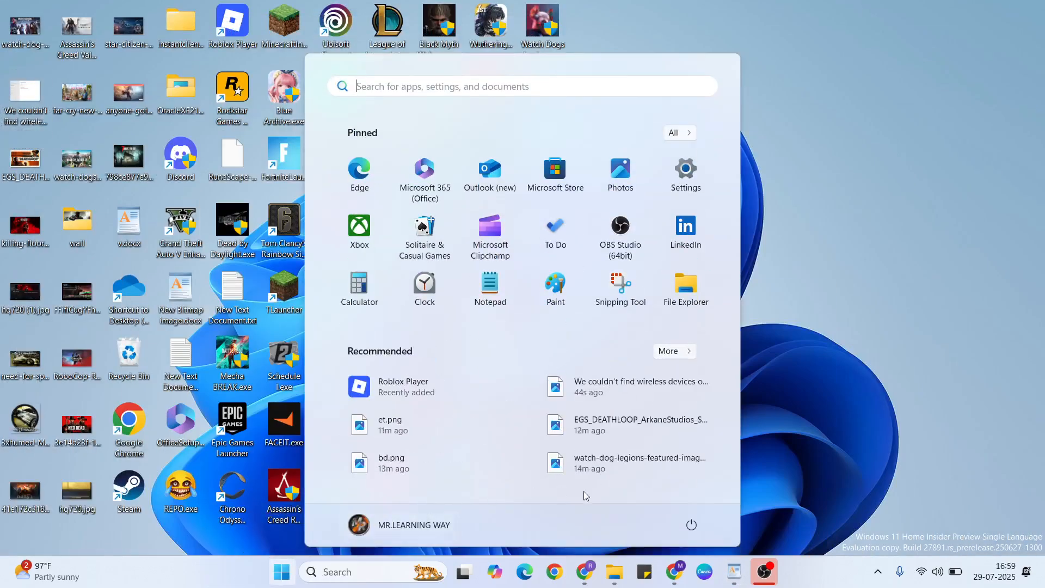
click(692, 526)
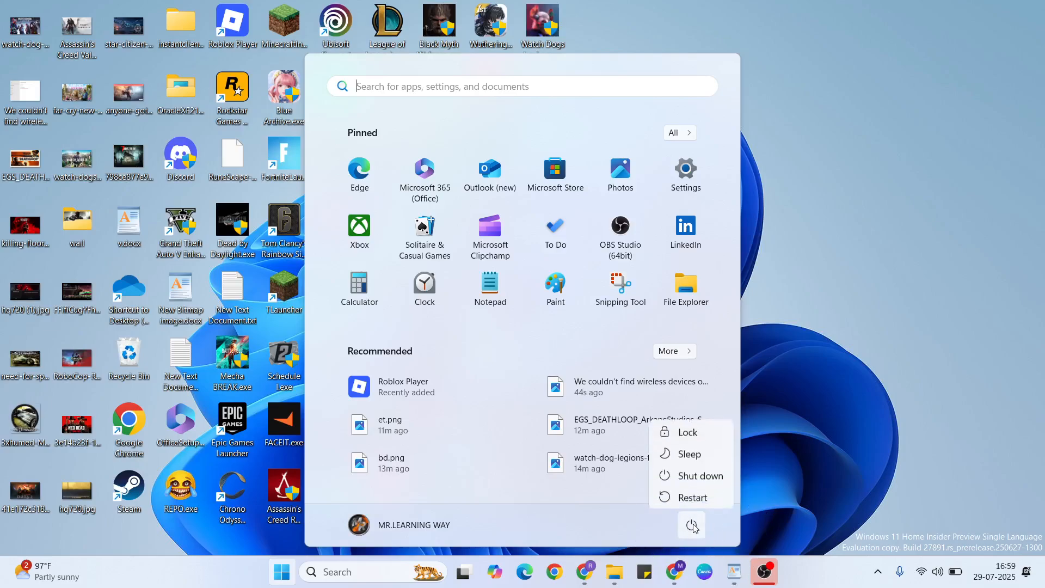
click(874, 300)
click(735, 571)
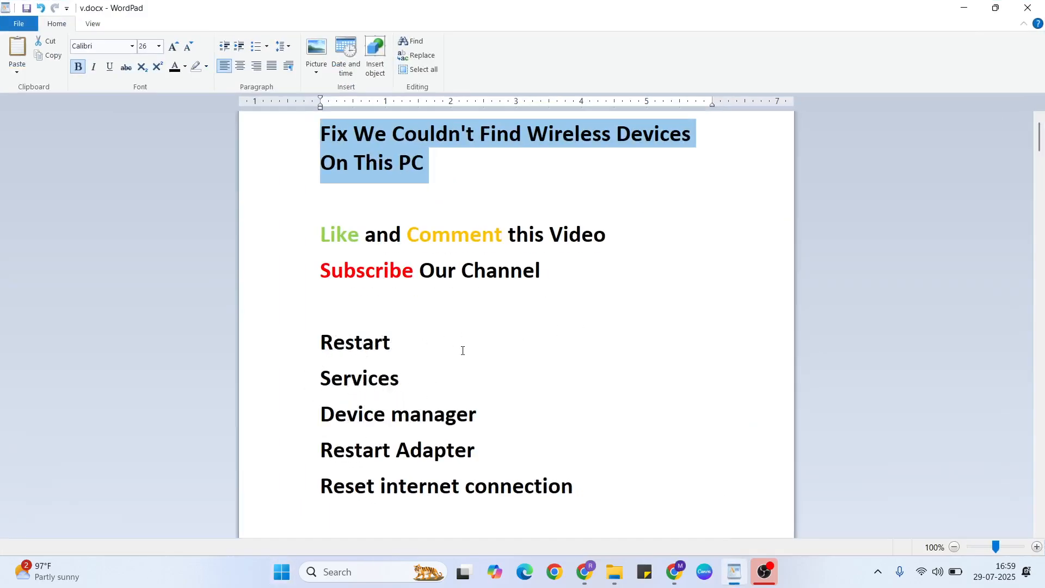
Search Windows for "services" and open the Services console
key(super+d)
click(344, 573)
text(s)
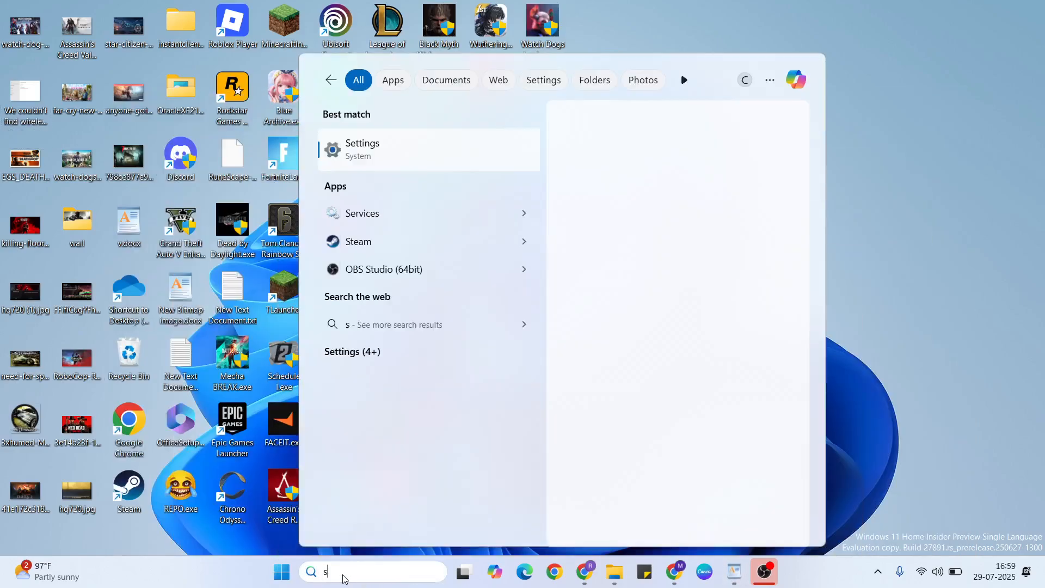
text(ervc)
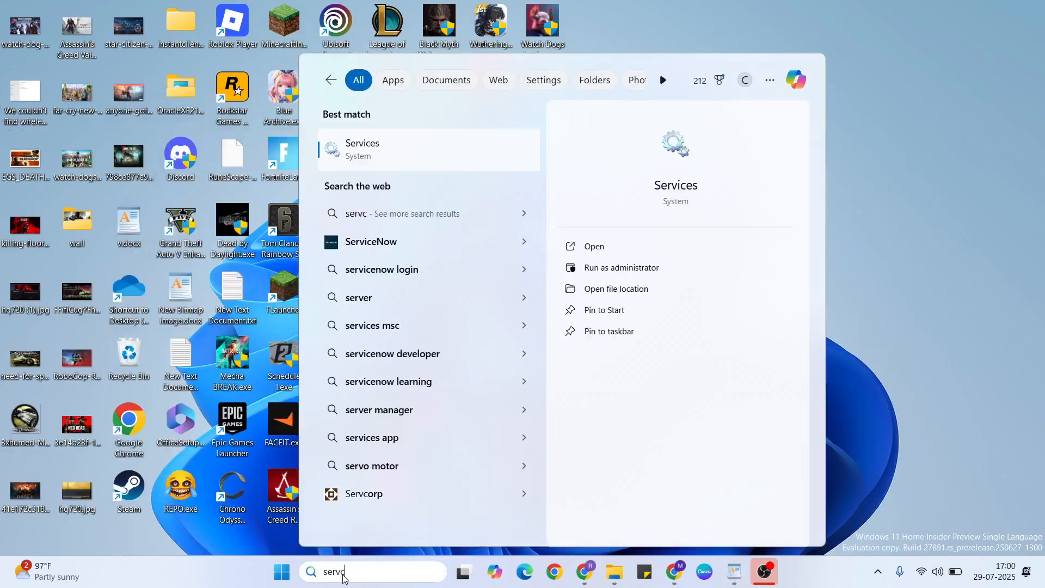
key(BackSpace)
text(ices)
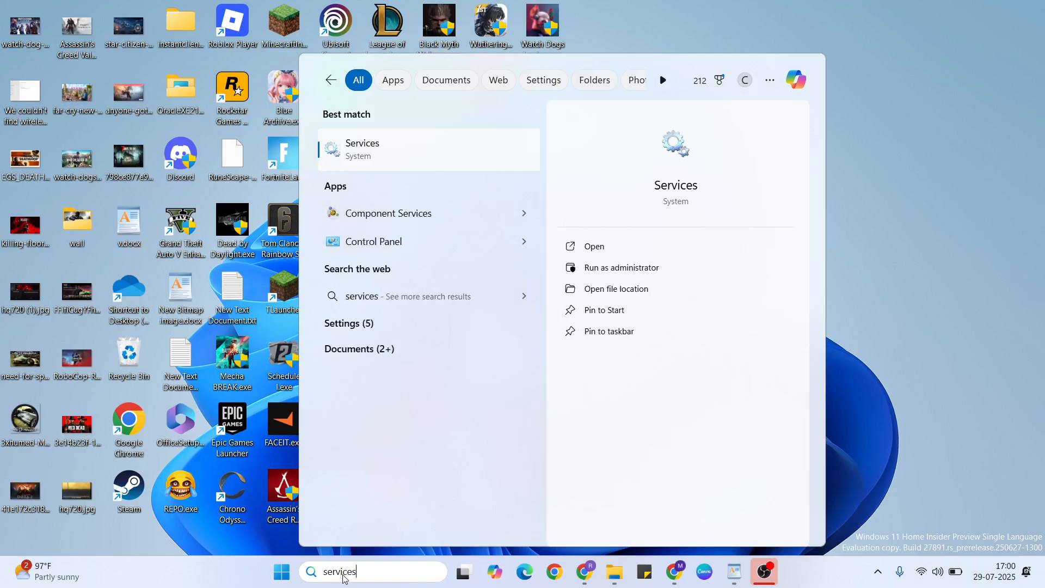
click(399, 166)
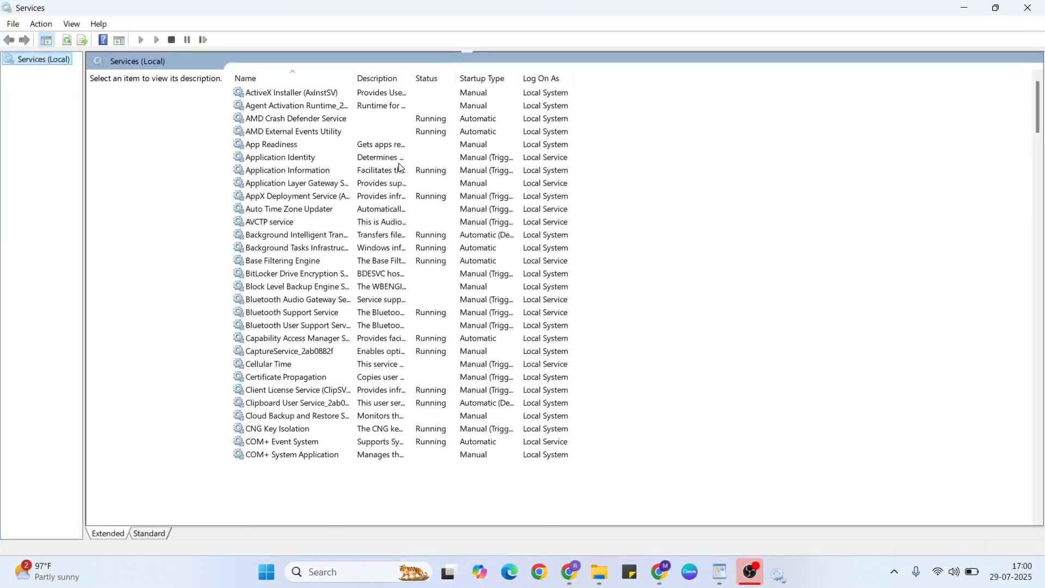
Check the startup type and status in the WLAN AutoConfig service's properties, and return to the notes in WordPad
scroll(345, 284, down, 20)
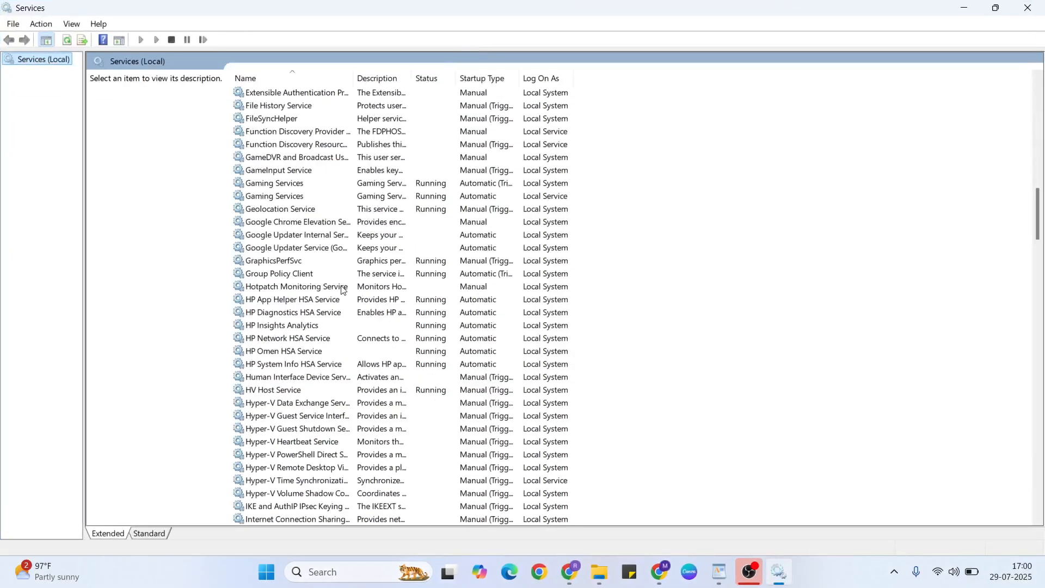
scroll(343, 290, down, 20)
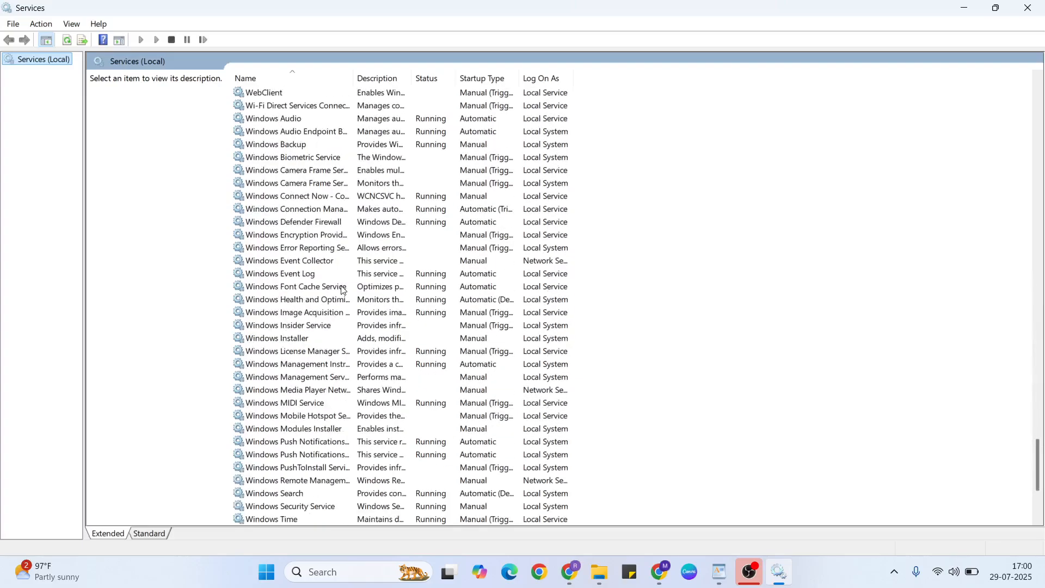
scroll(344, 290, down, 5)
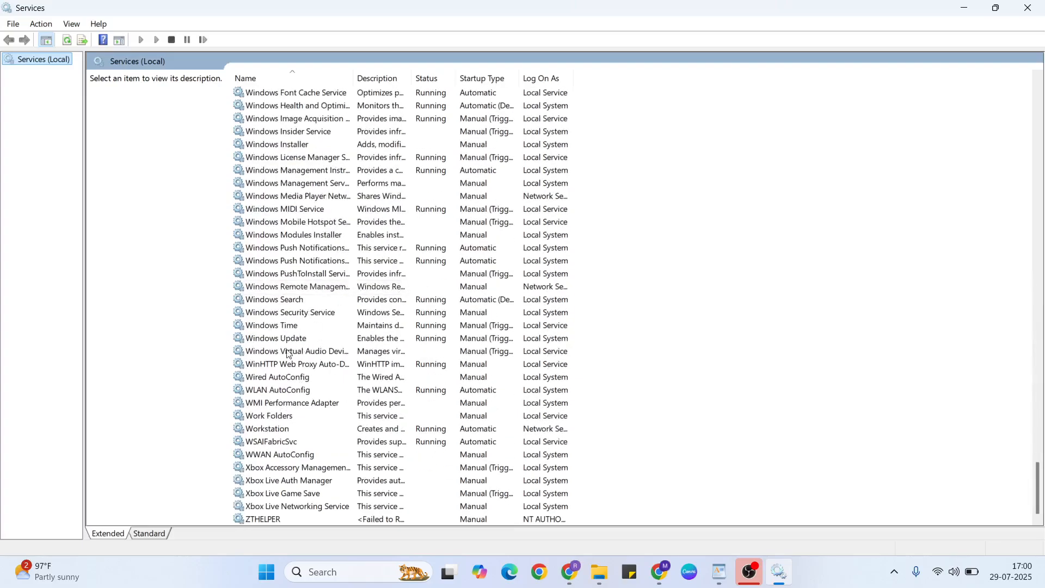
click(280, 395)
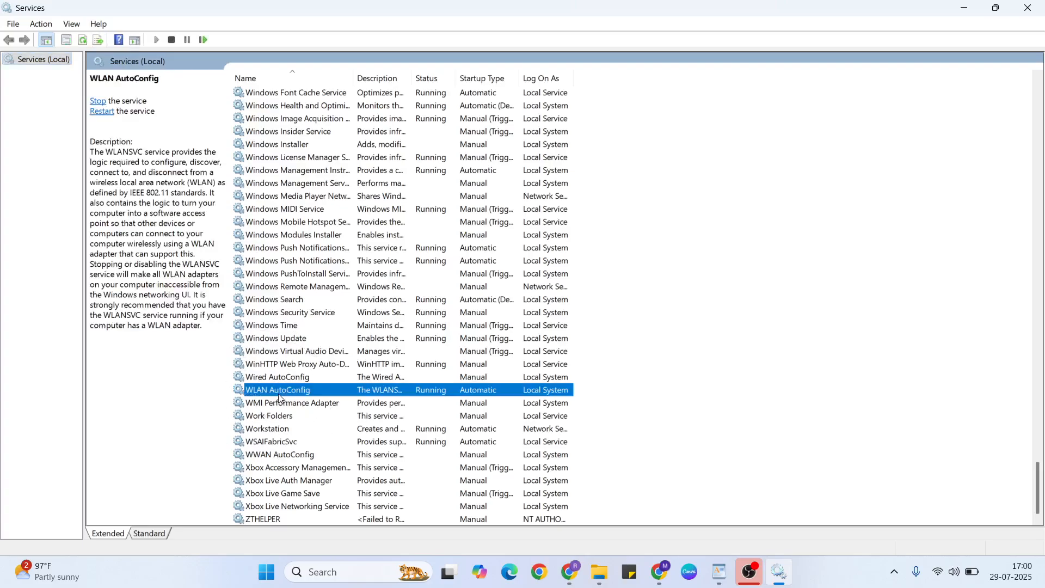
right_click(298, 393)
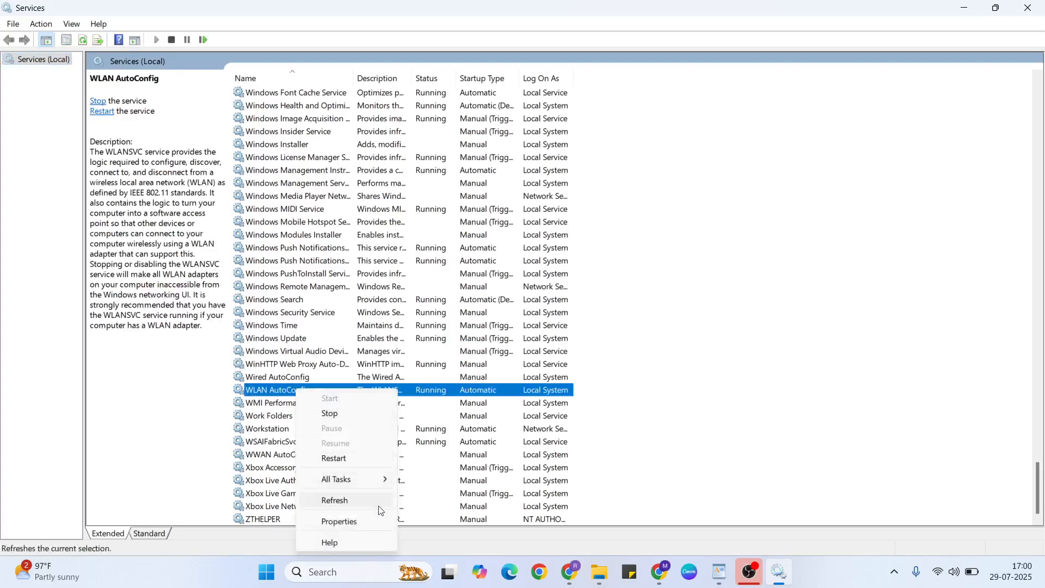
click(340, 523)
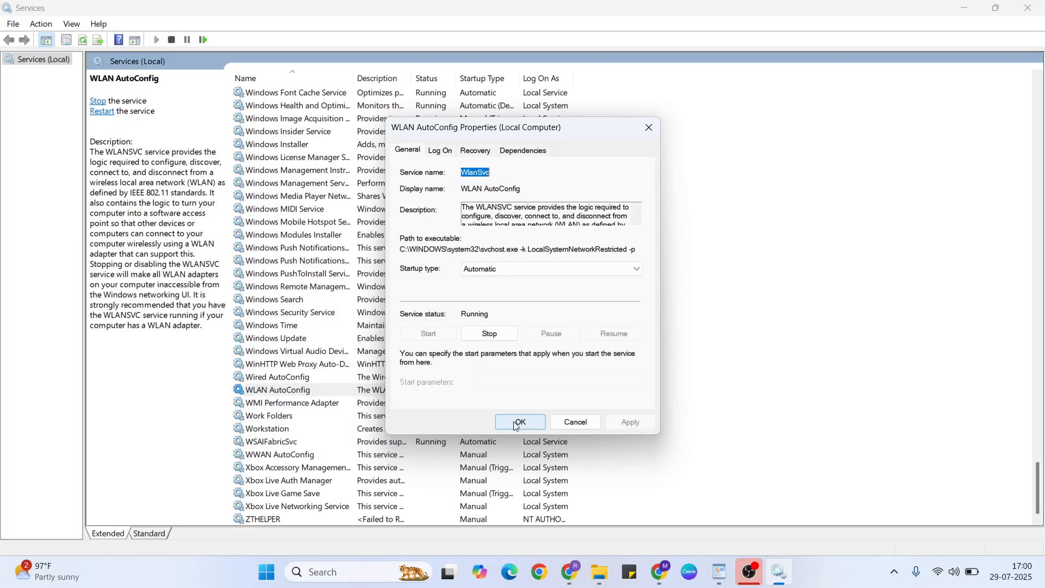
click(580, 425)
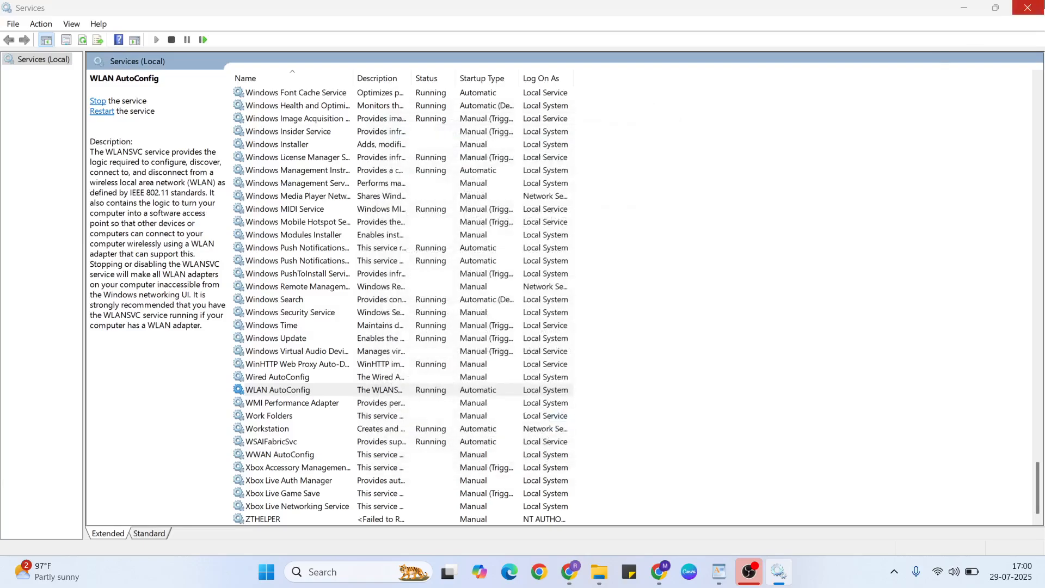
click(1028, 7)
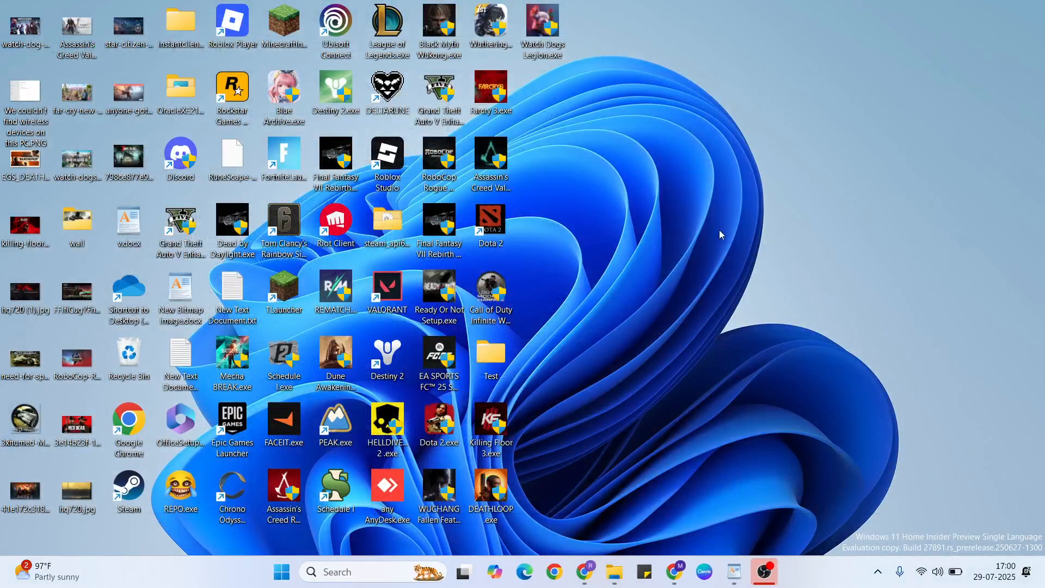
click(734, 571)
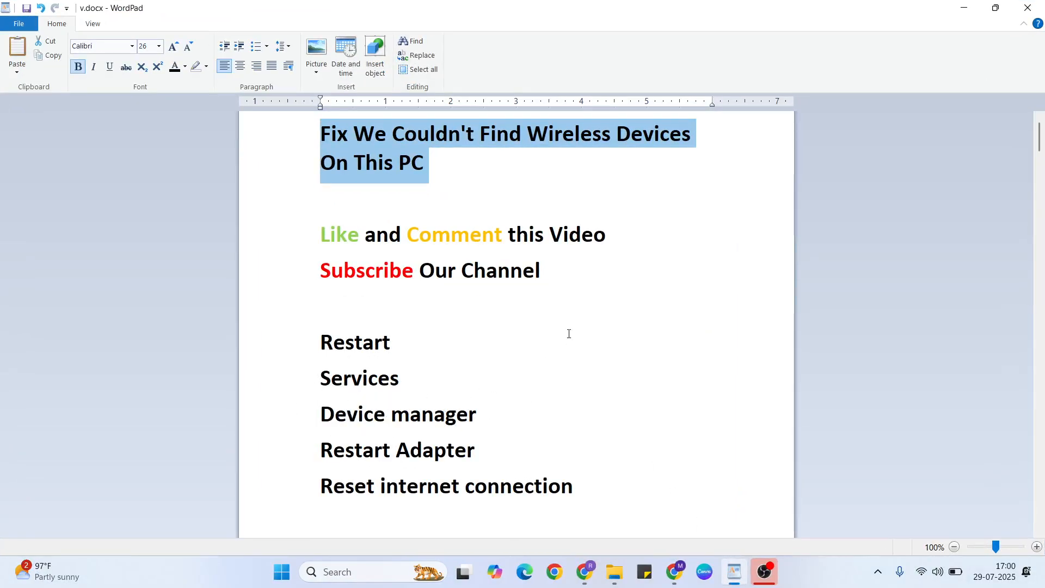
Search Windows for "device" and open Device Manager
key(super+d)
click(374, 572)
text(de)
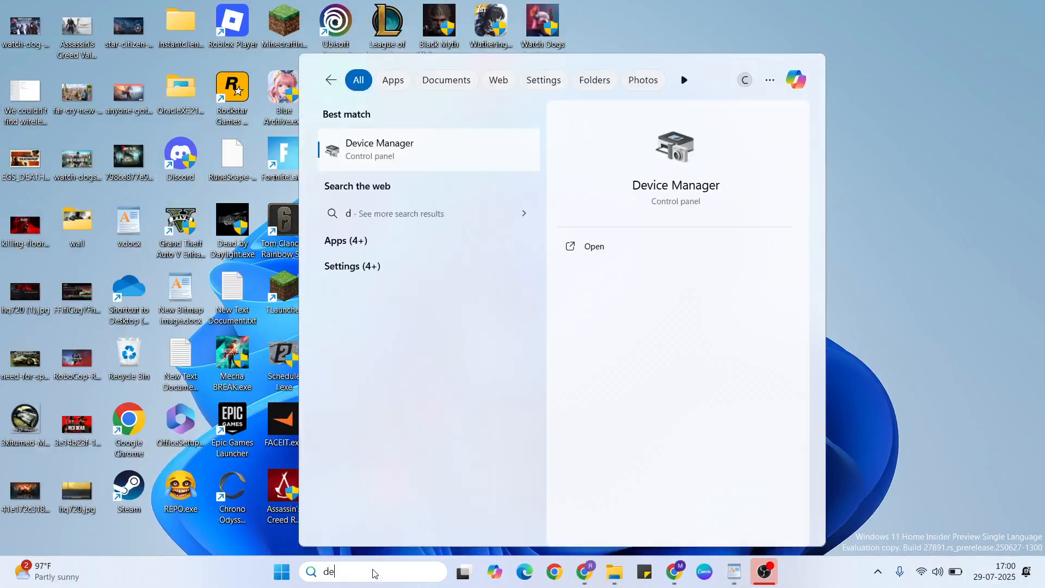
text(vice)
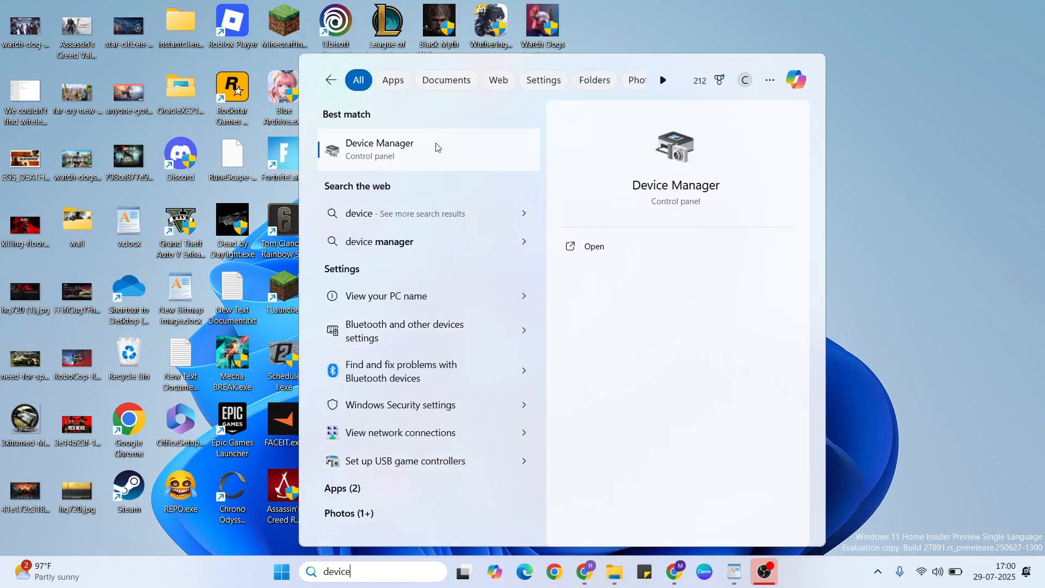
click(437, 148)
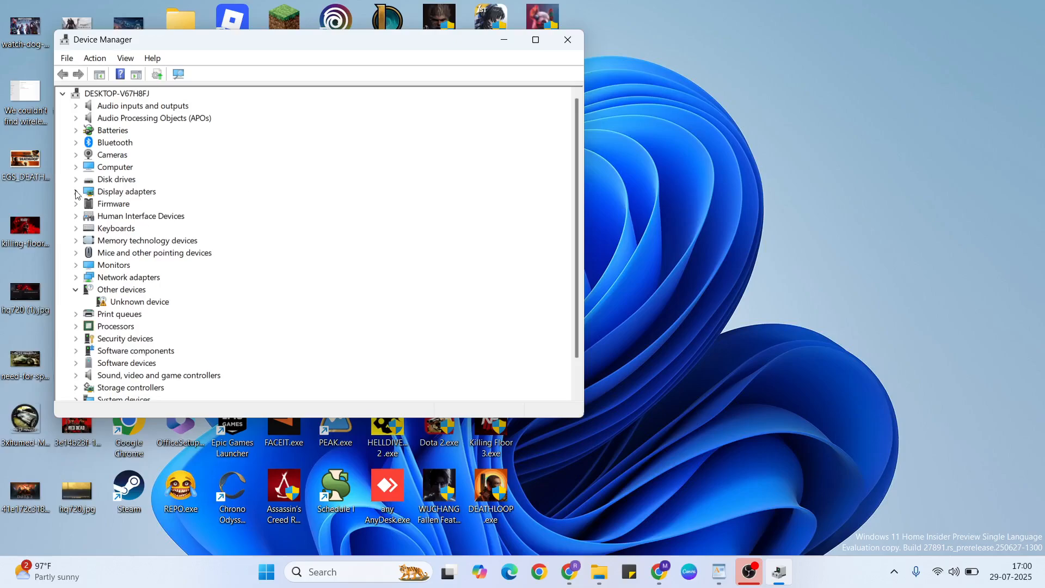
Start a driver update for the MediaTek MT7921 Wi-Fi 6 802.11ax PCIe Adapter, choosing to browse the computer for drivers
click(76, 277)
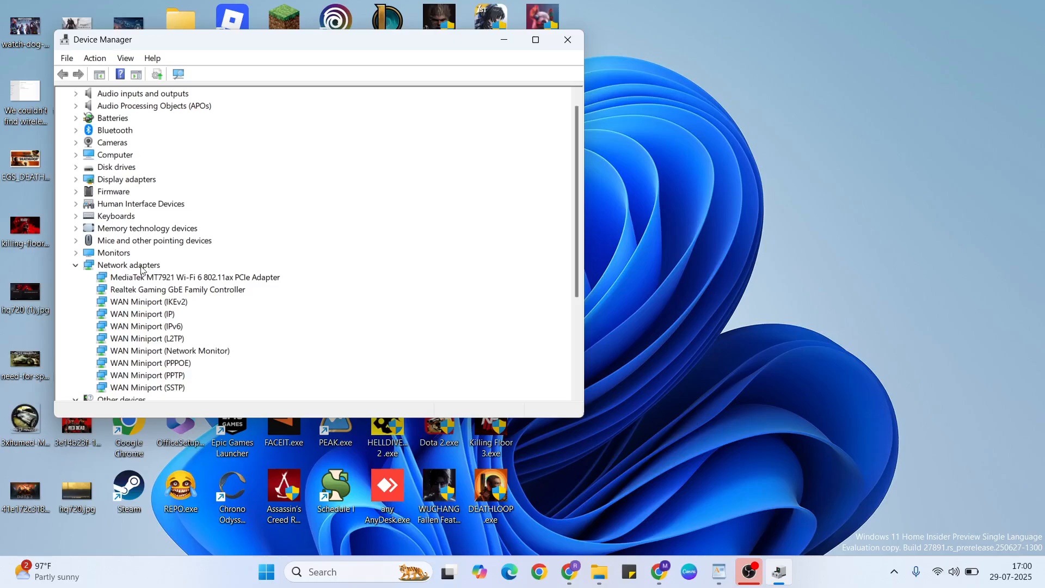
right_click(167, 279)
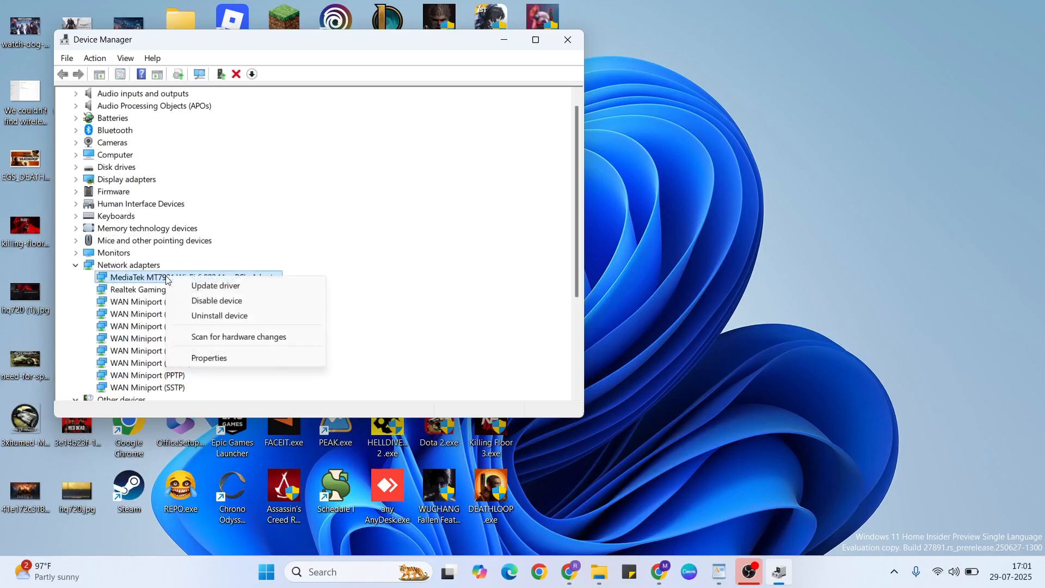
click(231, 290)
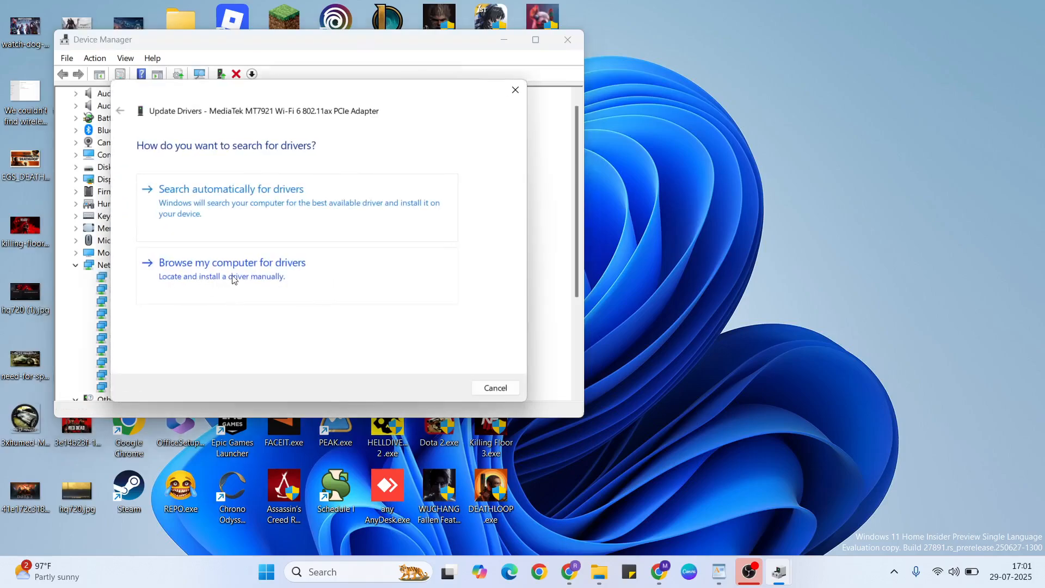
click(260, 278)
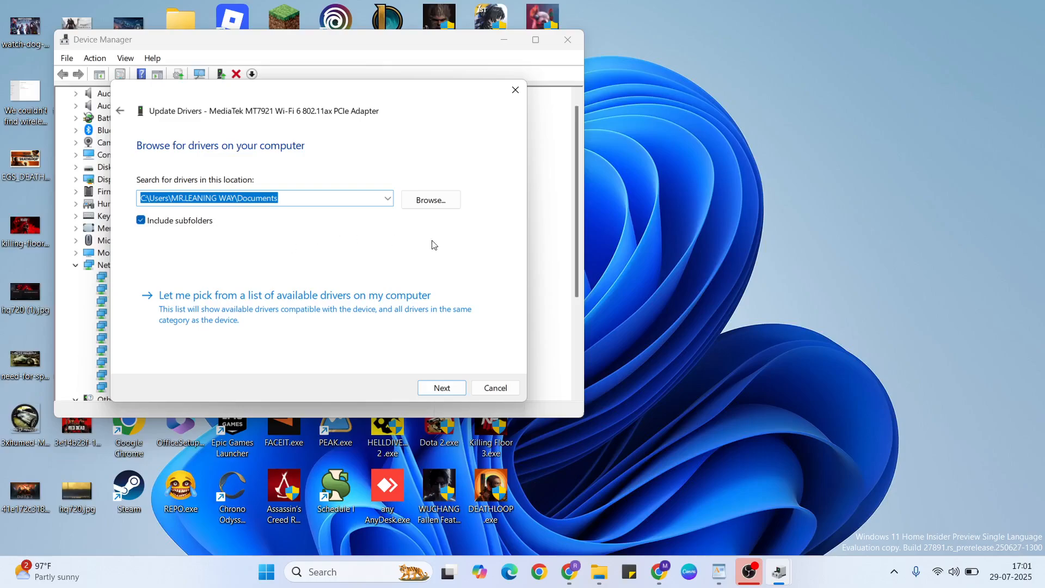
Set the driver search location to the C:\Windows\WinSxS folder
click(430, 200)
scroll(461, 282, down, 2)
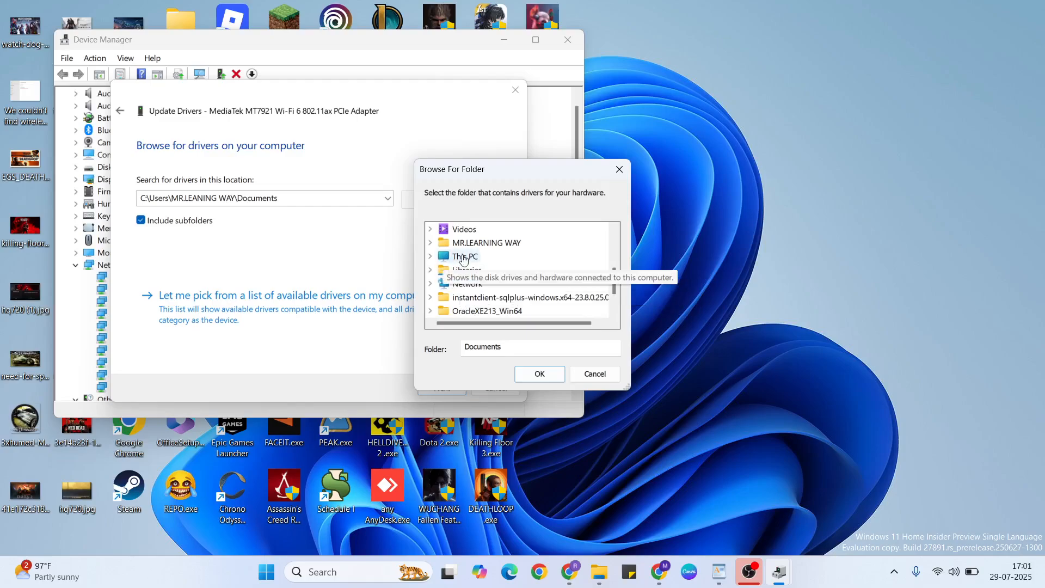
click(461, 258)
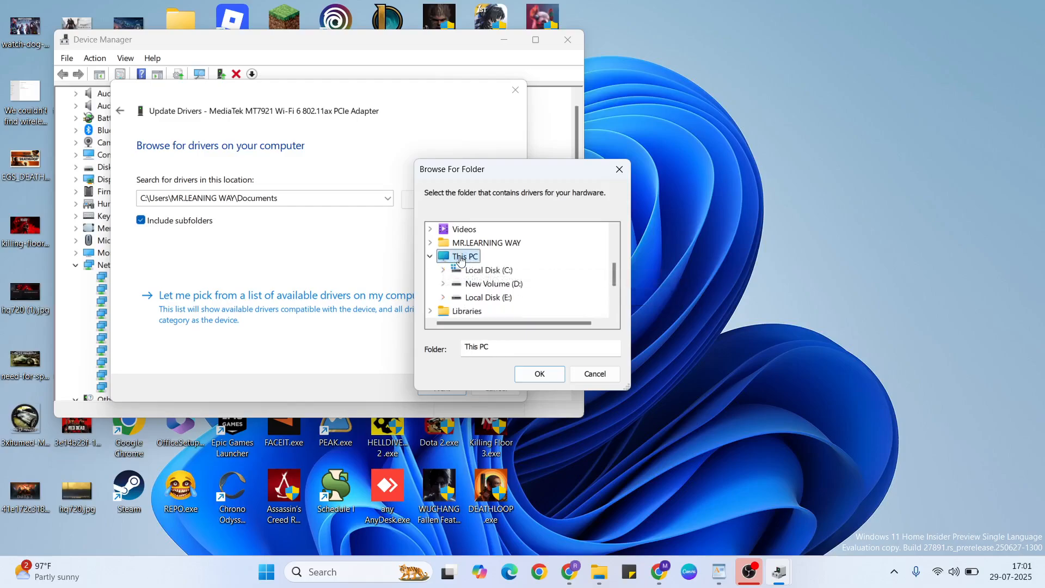
double_click(485, 272)
scroll(484, 272, down, 2)
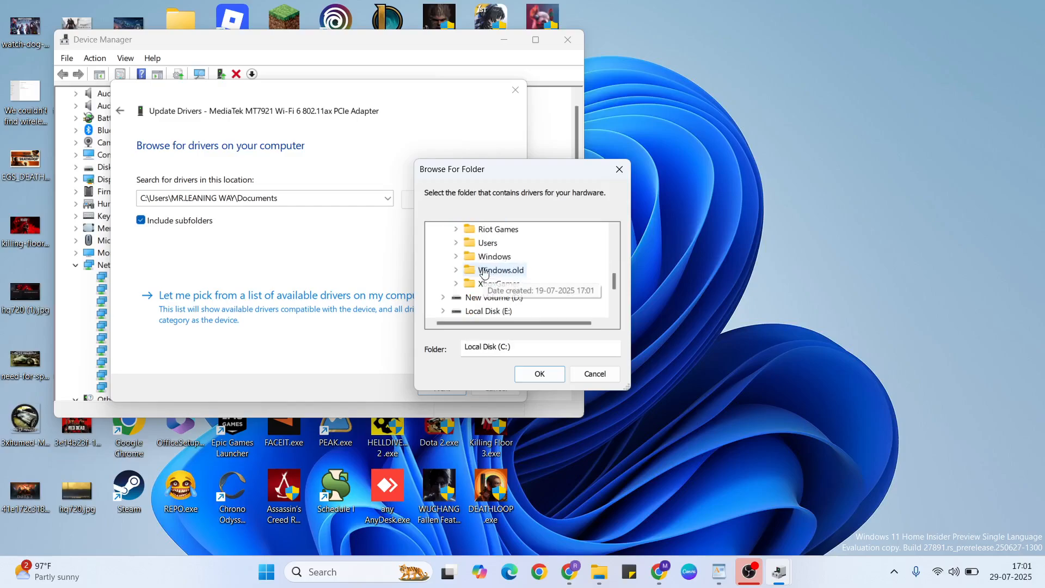
double_click(485, 258)
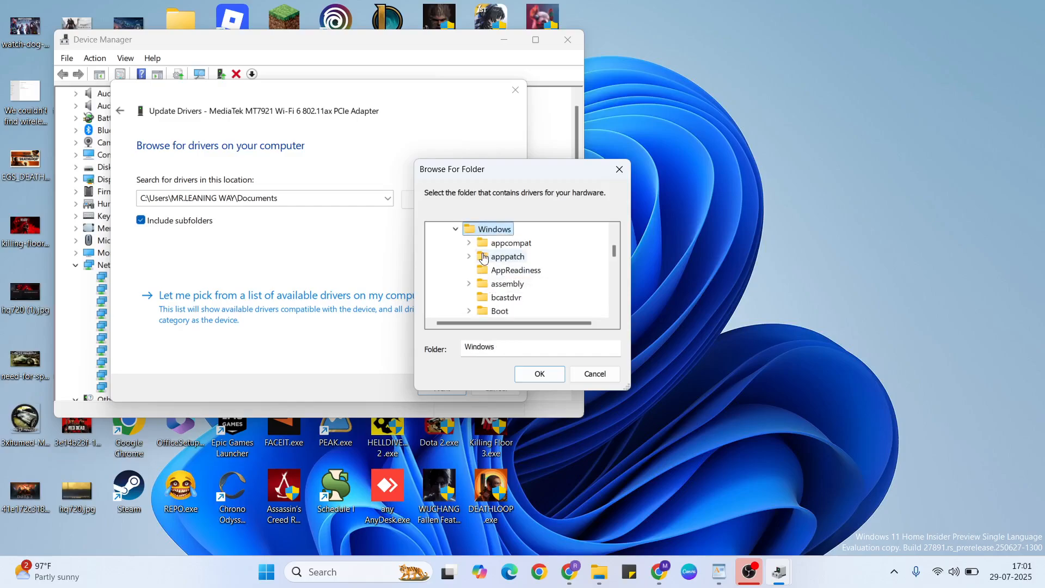
scroll(485, 258, down, 20)
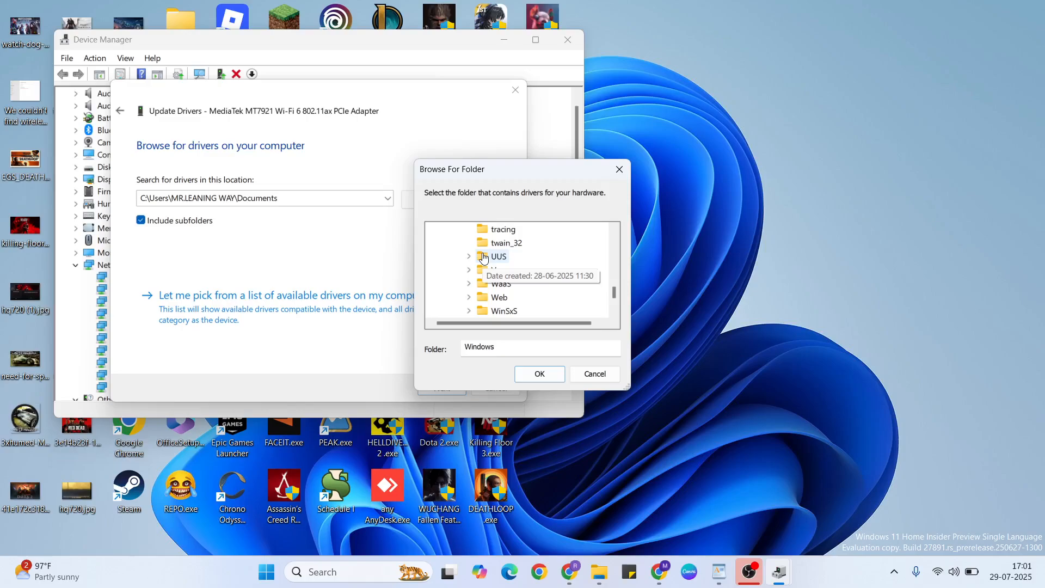
click(532, 310)
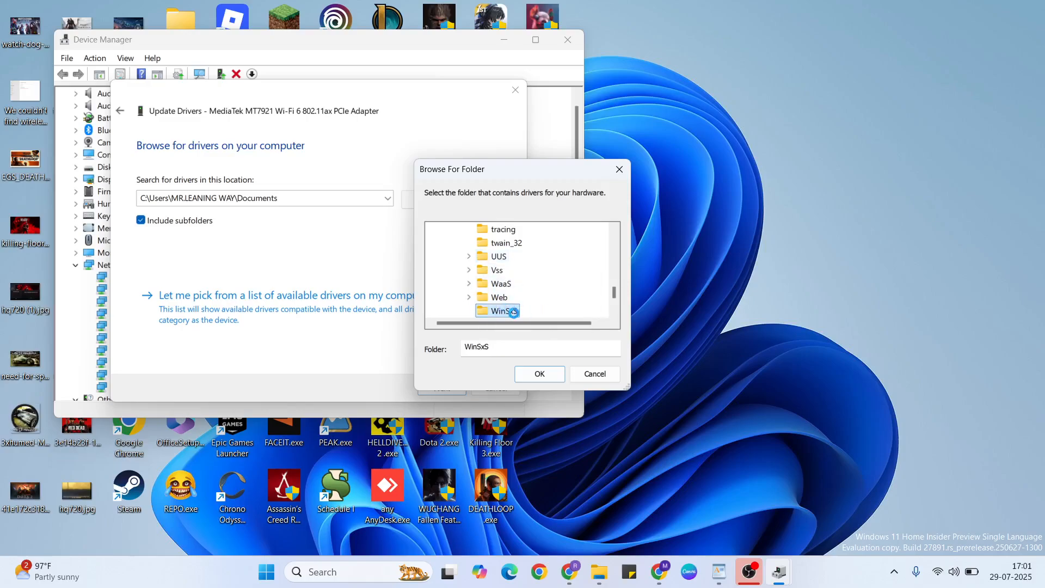
click(539, 375)
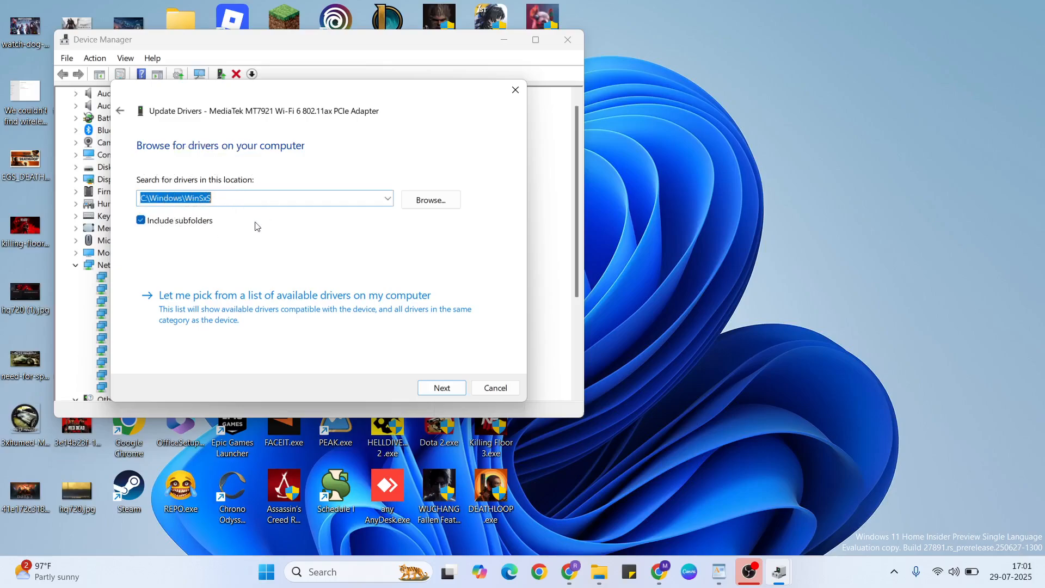
Select the MediaTek MT7921 driver from the available drivers list, cancel the update and return to the WordPad notes
click(215, 308)
click(199, 265)
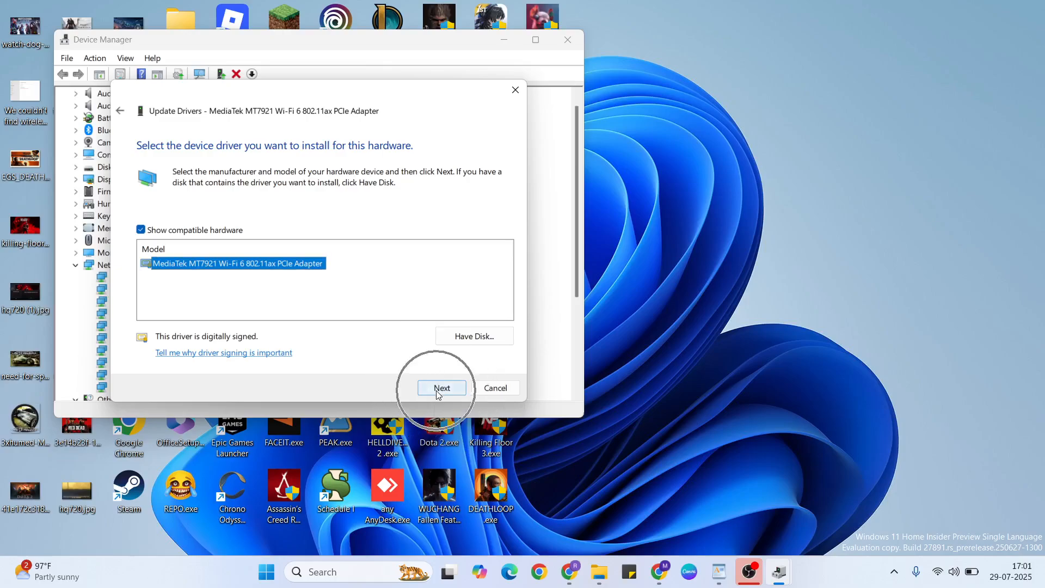
click(490, 389)
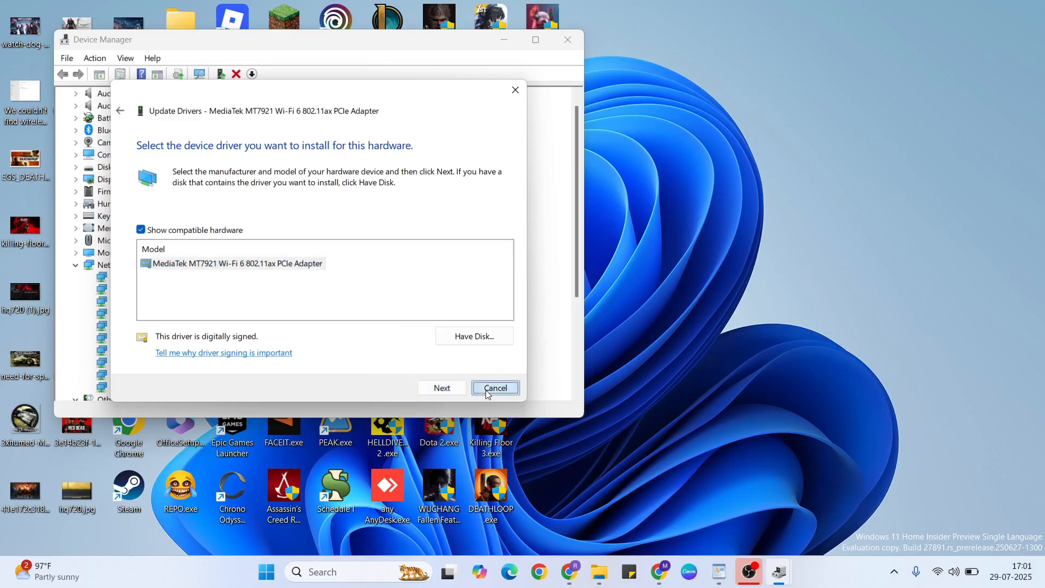
click(568, 40)
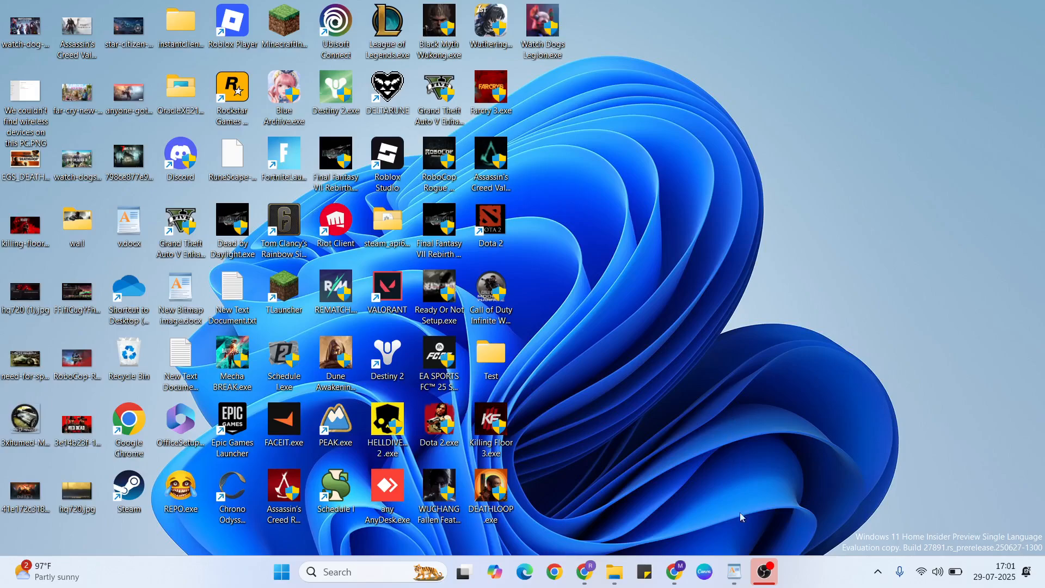
click(735, 572)
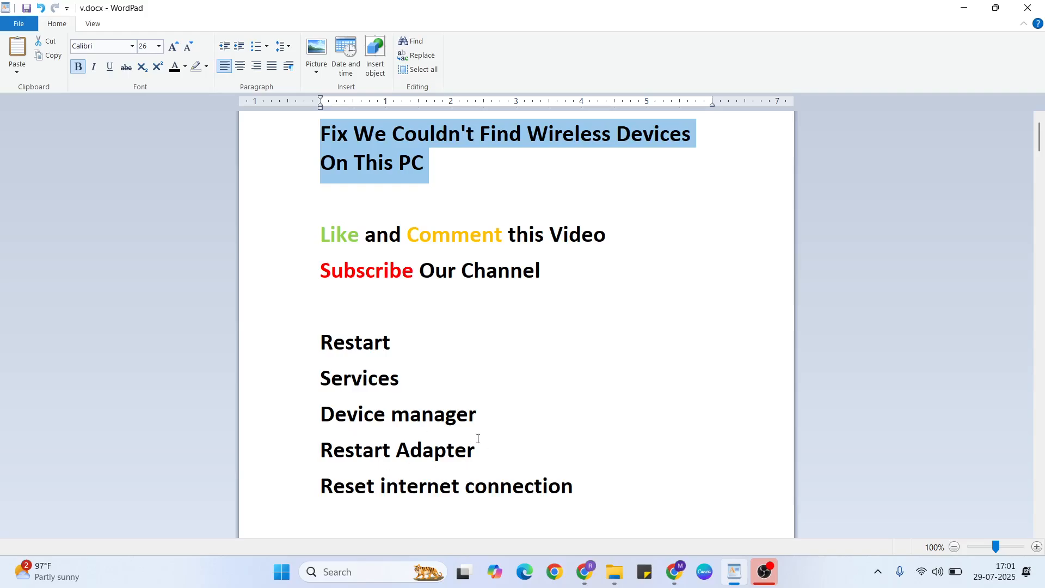
Show the desktop, search Windows for "sett" and open Settings
key(super+d)
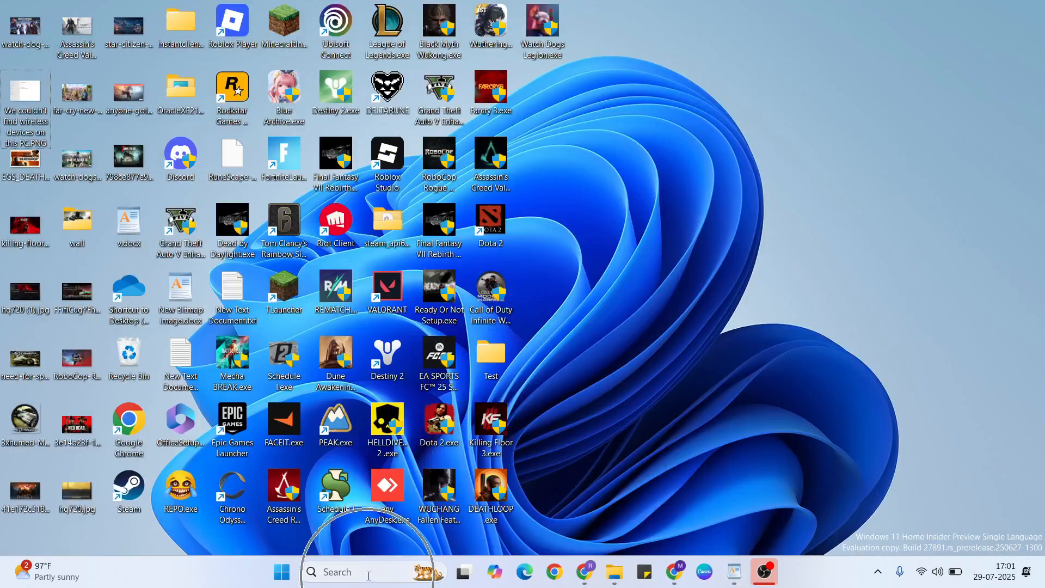
click(369, 579)
text(sett)
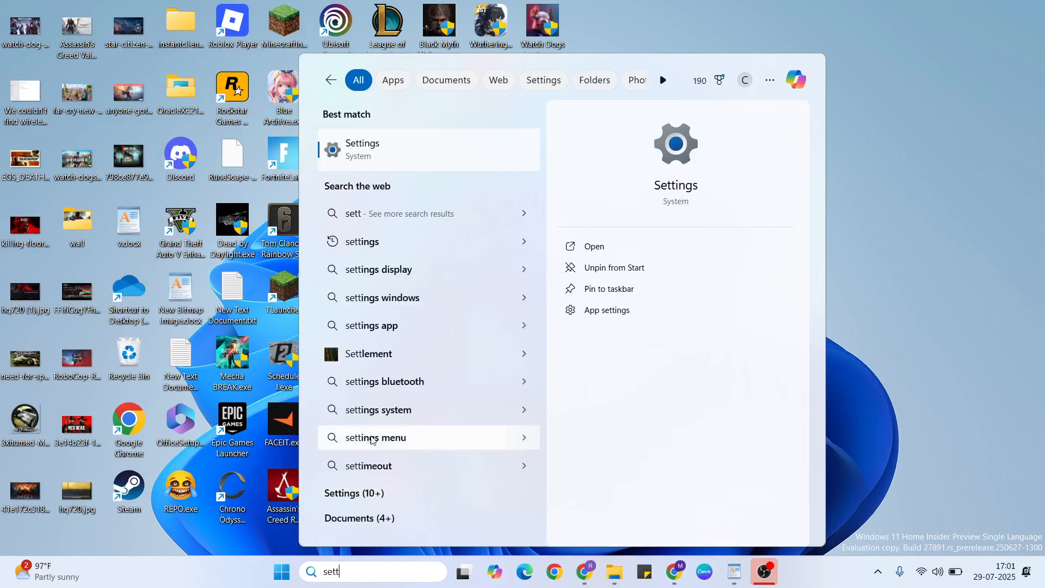
click(390, 164)
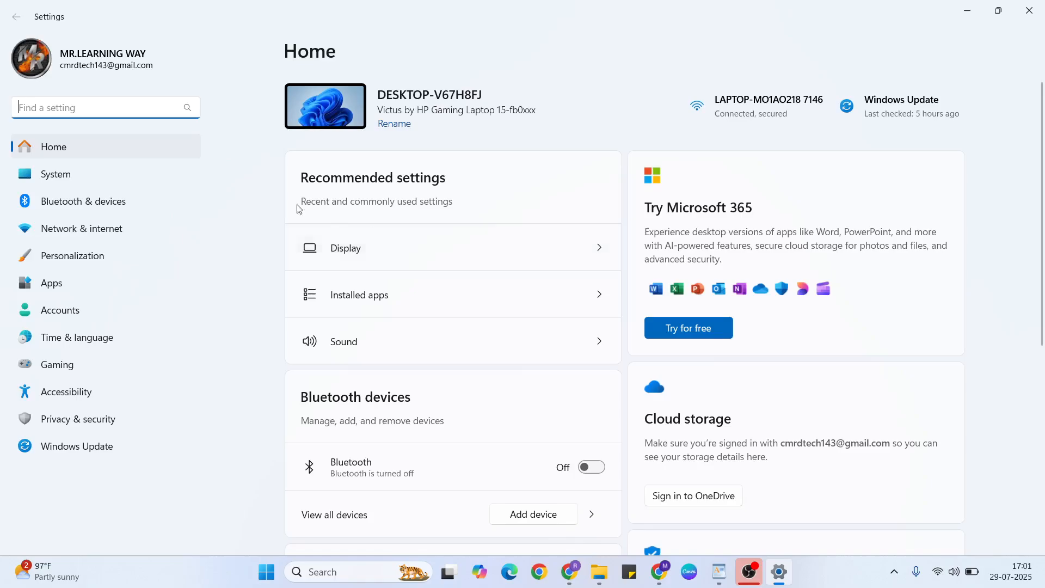
Open Other troubleshooters under the System Troubleshoot settings and run the Network and Internet troubleshooter
click(115, 168)
scroll(484, 233, down, 3)
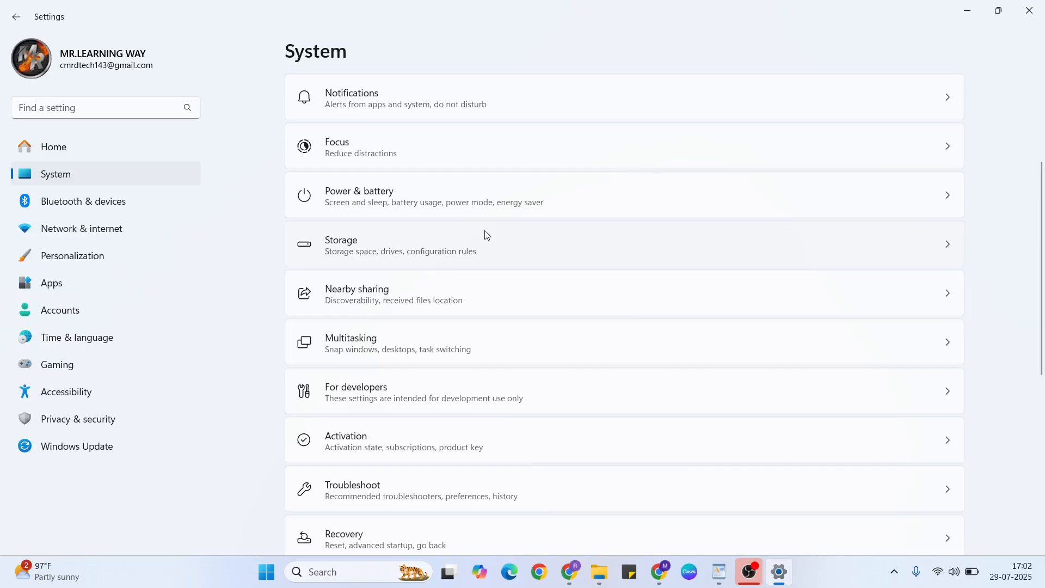
click(556, 492)
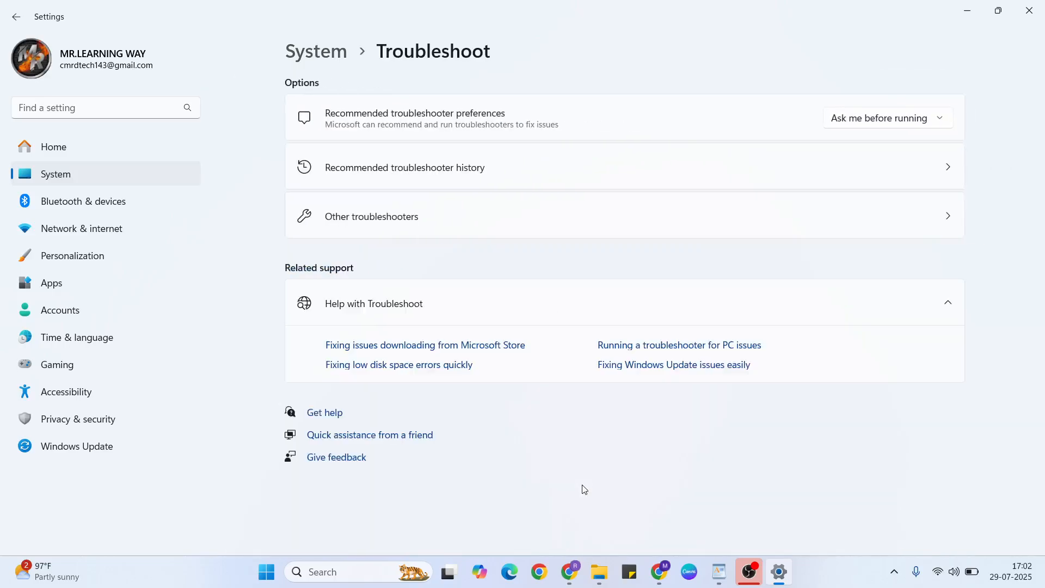
click(556, 231)
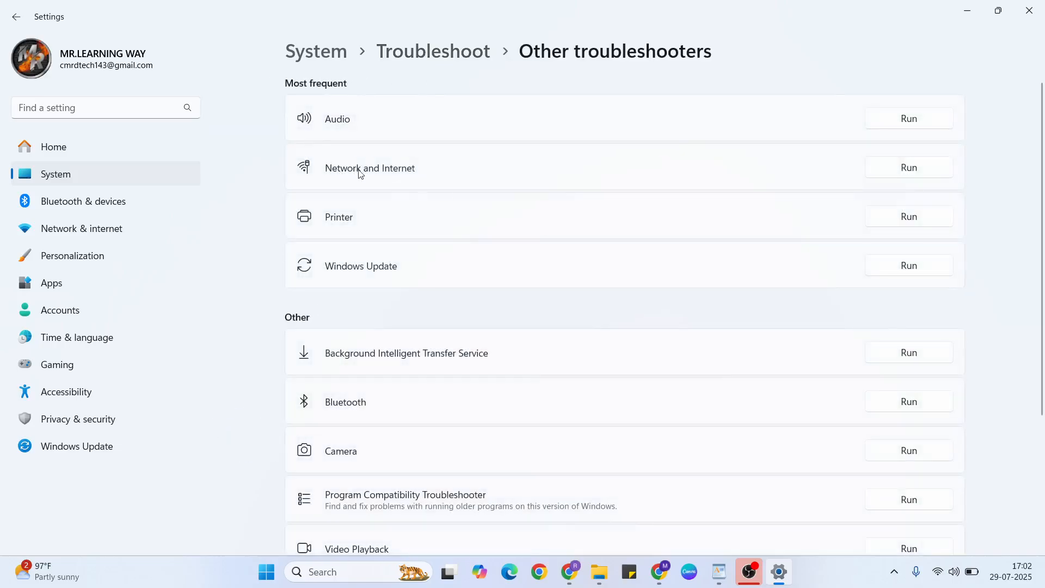
key(ctrl)
key(ctrl)
click(909, 169)
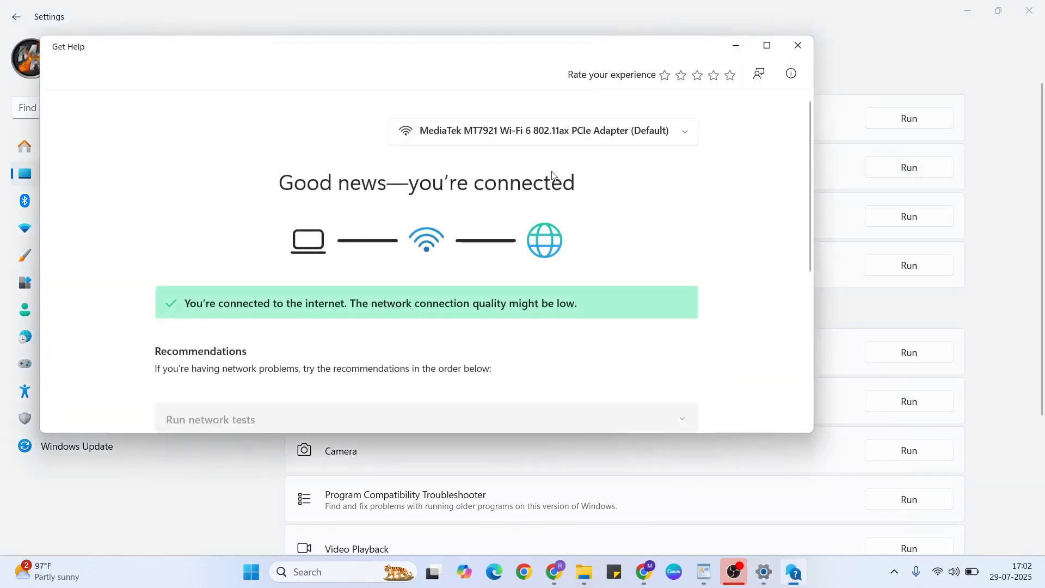
Restart the Wi-Fi network adaptor from the Get Help troubleshooter's recommendations
drag(429, 54, 539, 60)
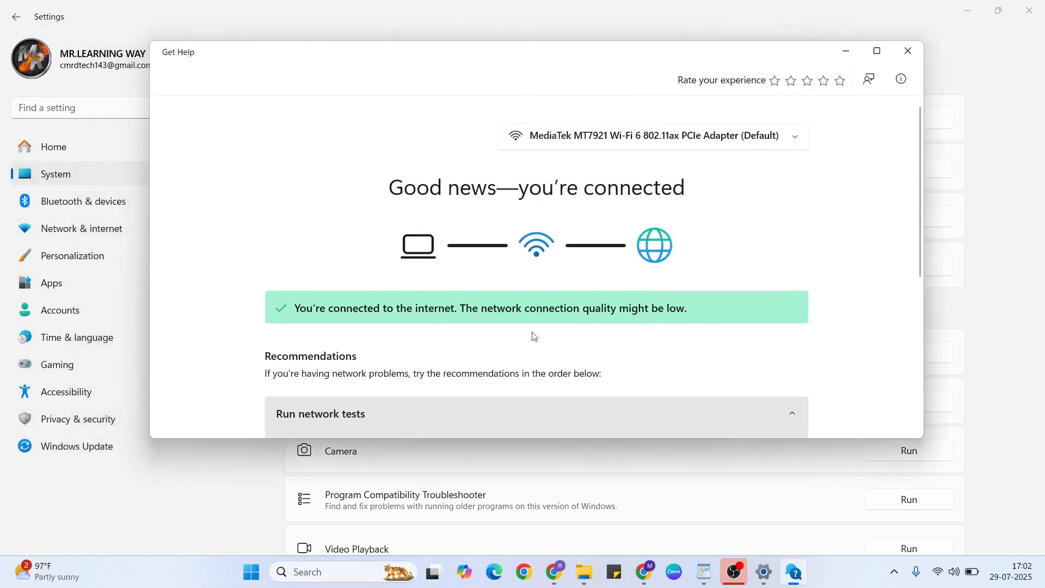
scroll(465, 311, down, 2)
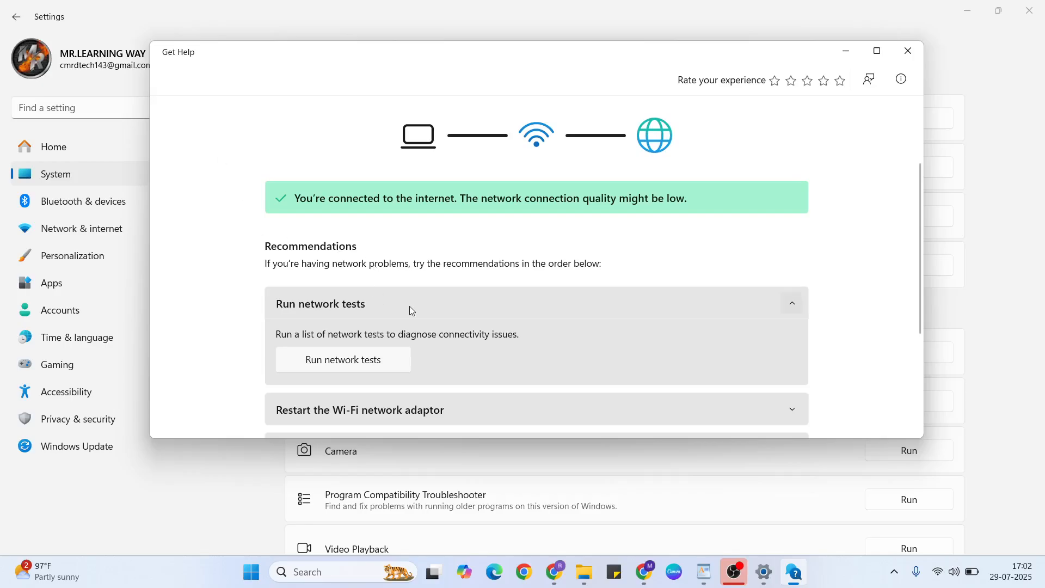
scroll(410, 306, down, 2)
click(305, 324)
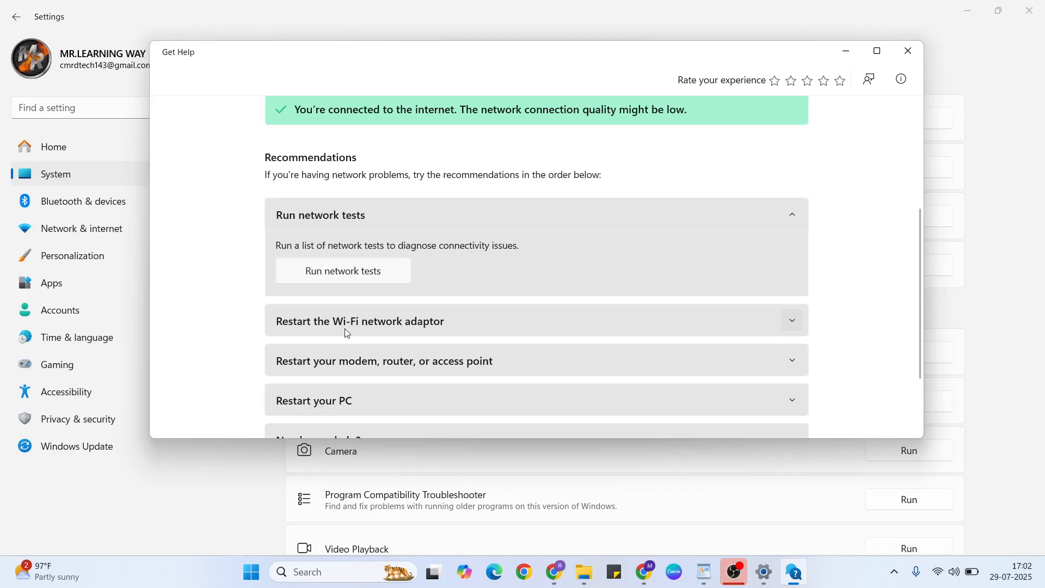
click(509, 325)
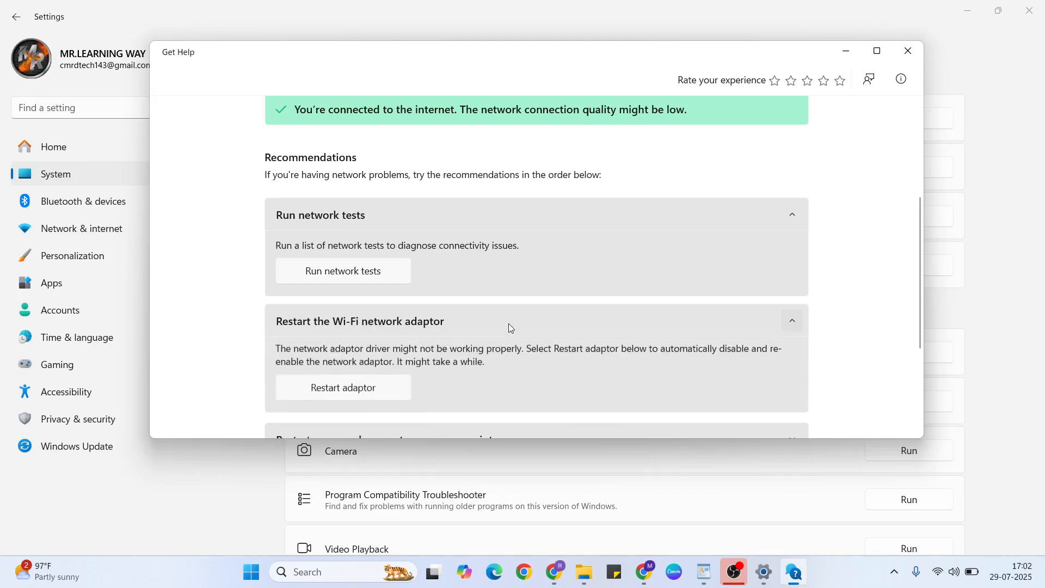
click(338, 391)
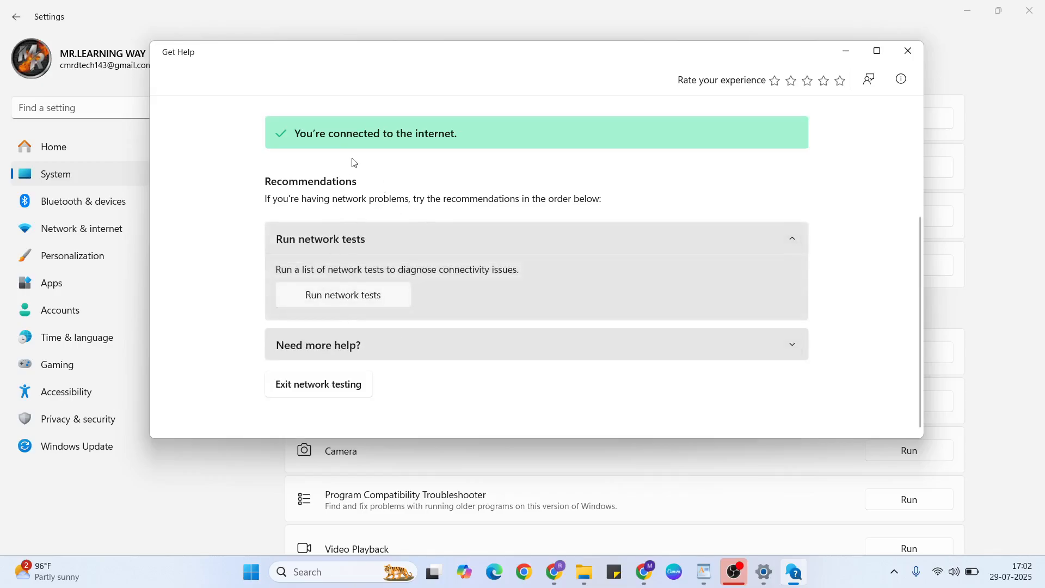
Close Get Help and Settings and return to the WordPad notes
click(908, 51)
click(1033, 10)
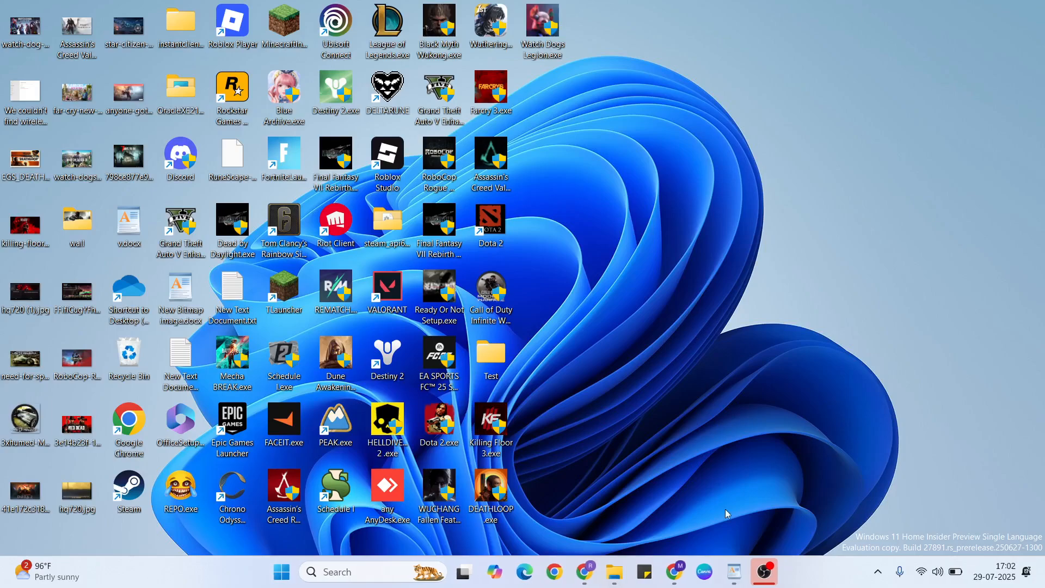
click(735, 572)
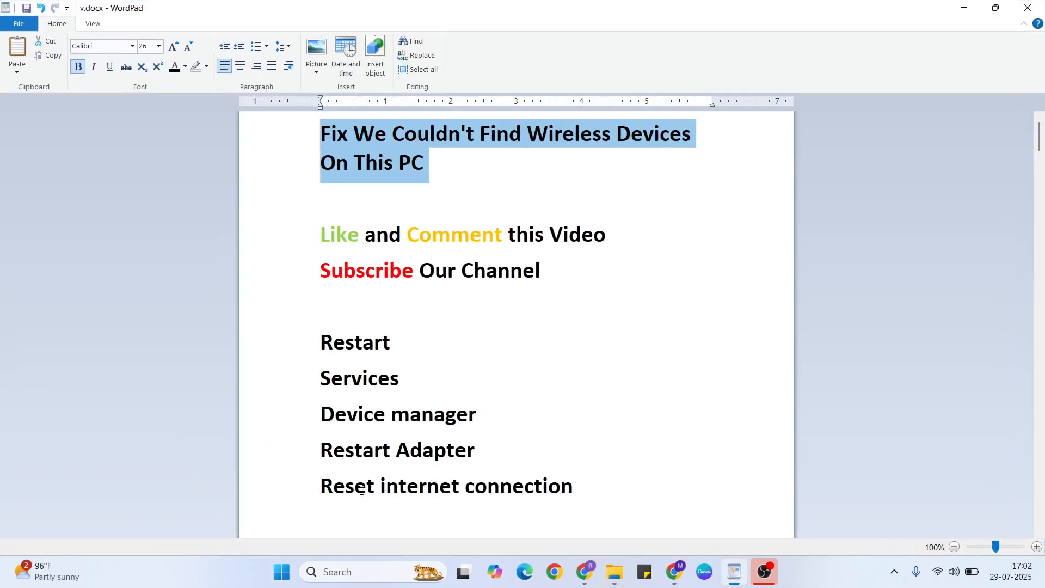
Leave the WordPad notes for the desktop and open Settings through Windows search
key(super+d)
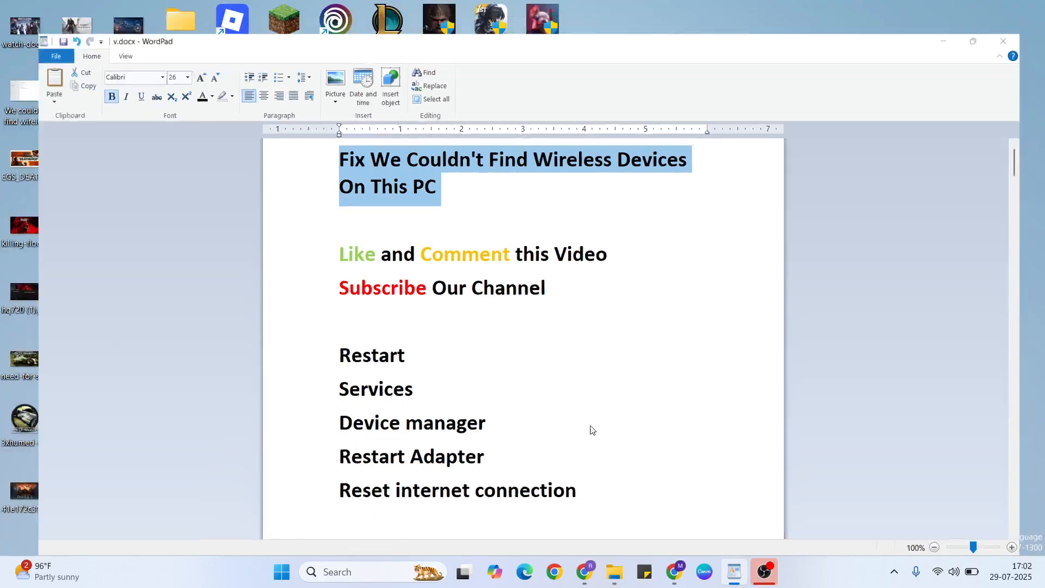
click(362, 571)
text(et)
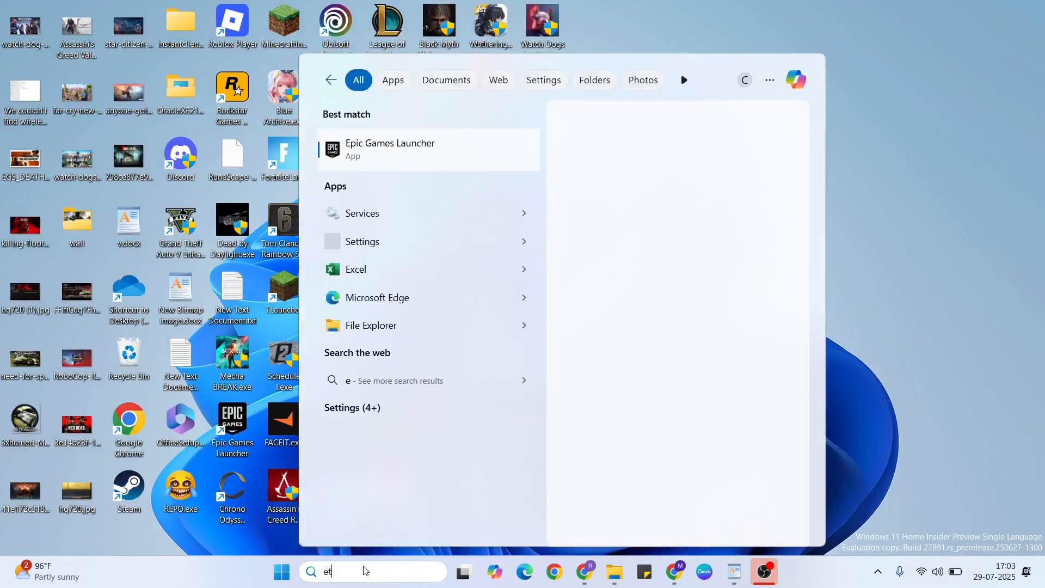
click(361, 147)
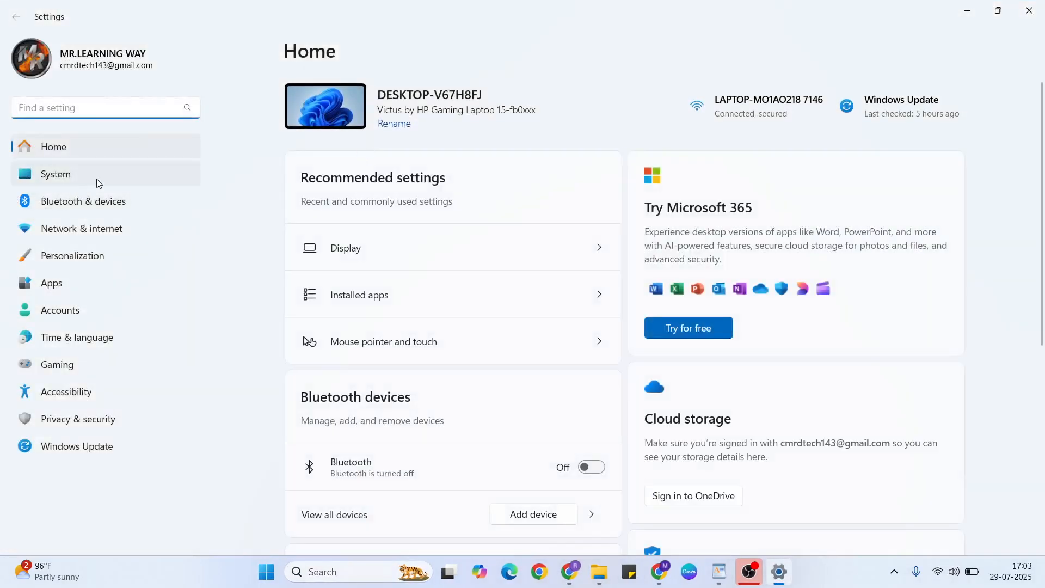
Open the Network reset page in the advanced network settings under Network & internet
click(92, 233)
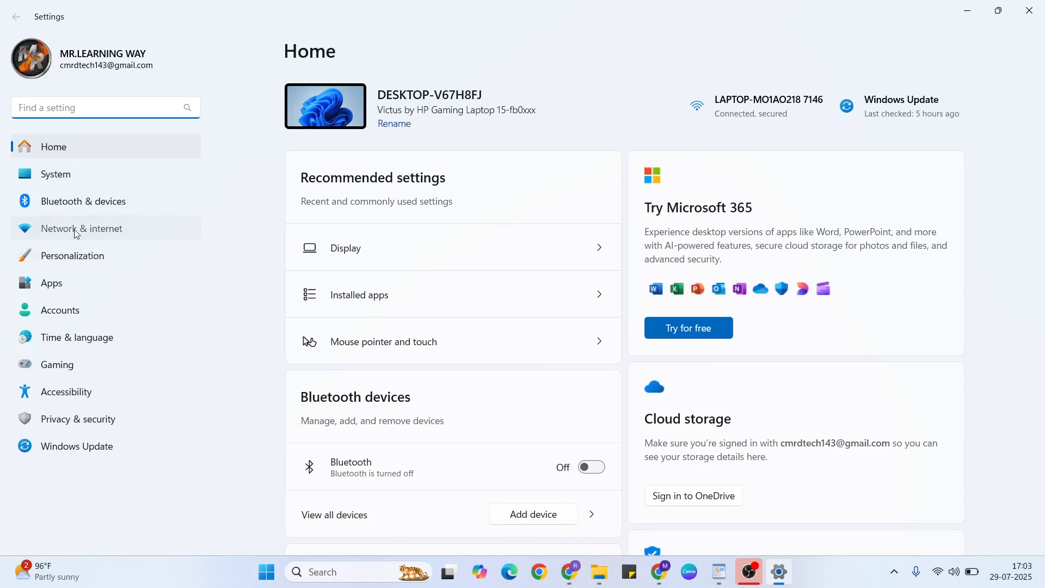
scroll(447, 268, down, 2)
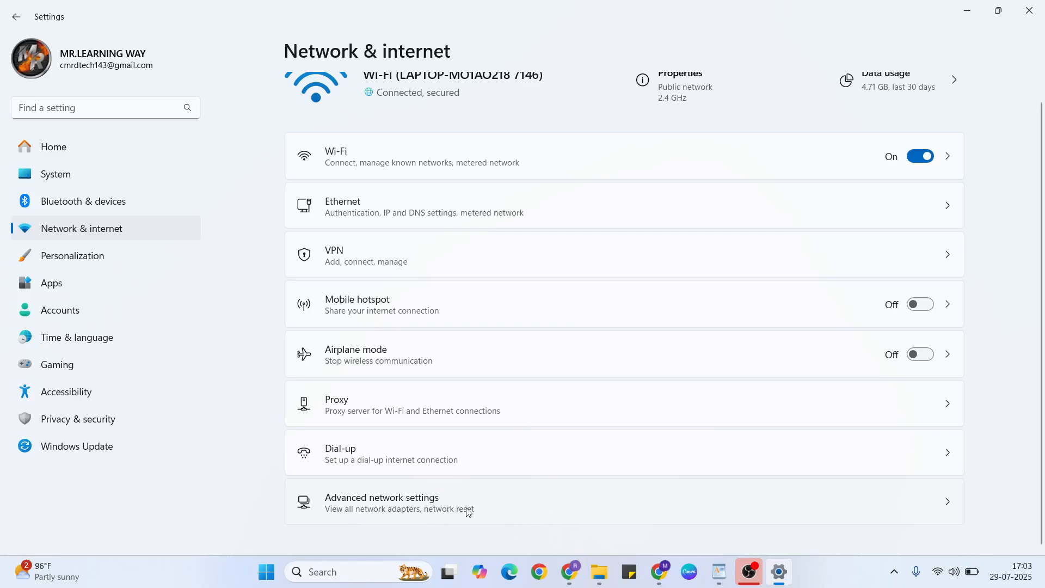
click(467, 512)
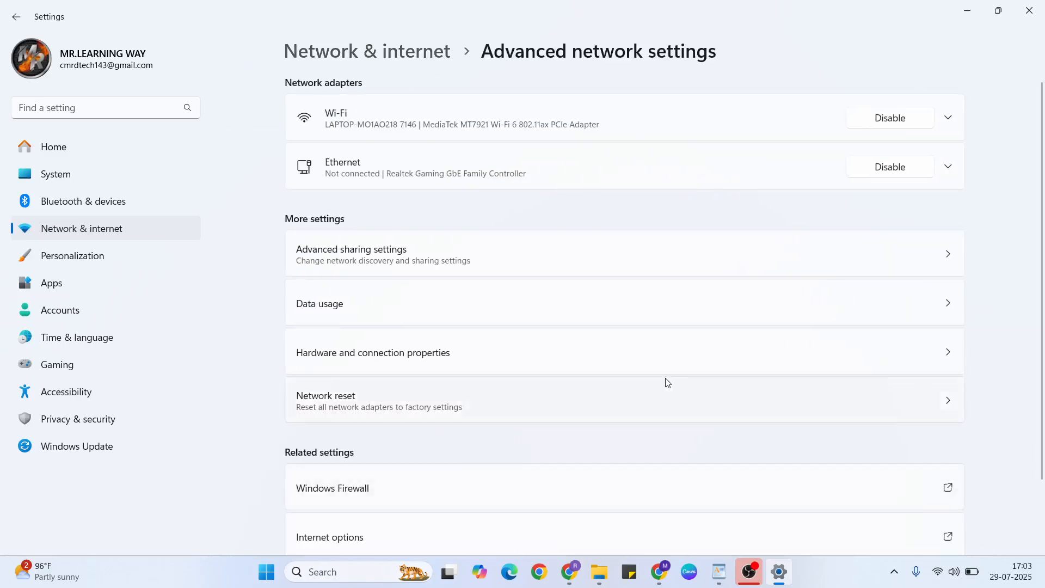
scroll(667, 380, down, 2)
click(549, 322)
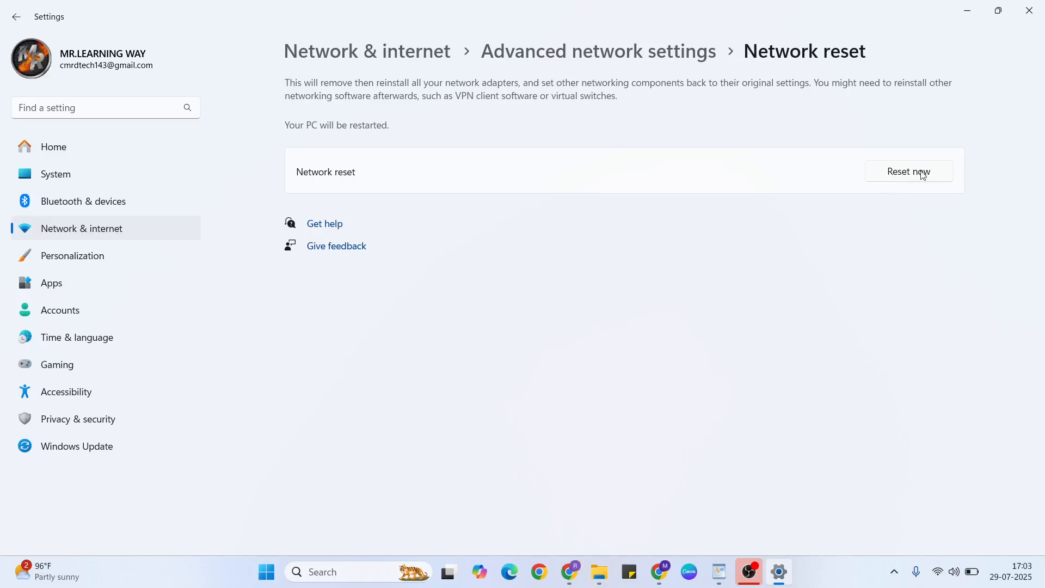
Start a network reset of all adapters, decline the confirmation and close Settings
click(908, 175)
click(484, 329)
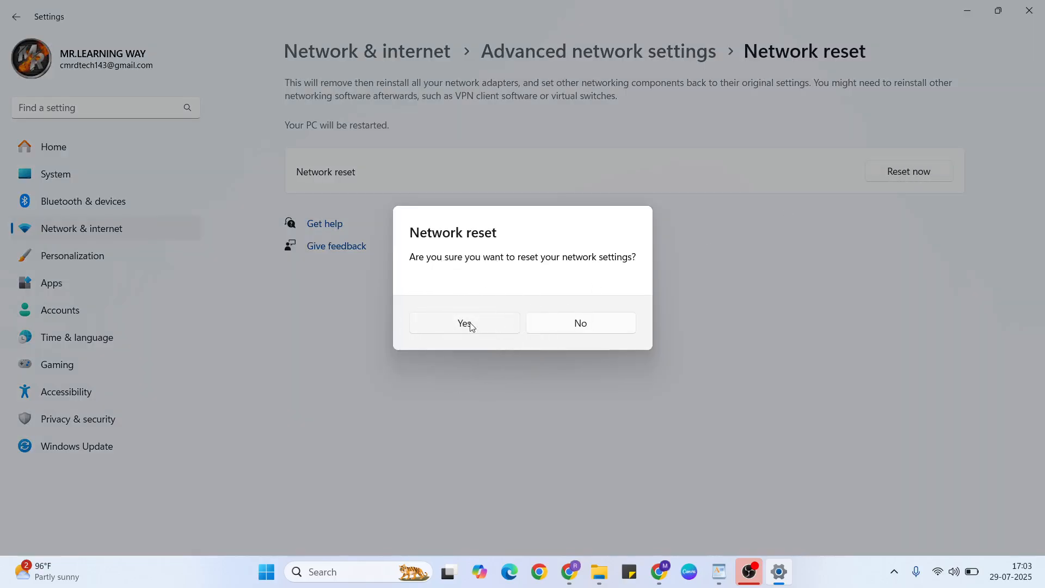
click(594, 327)
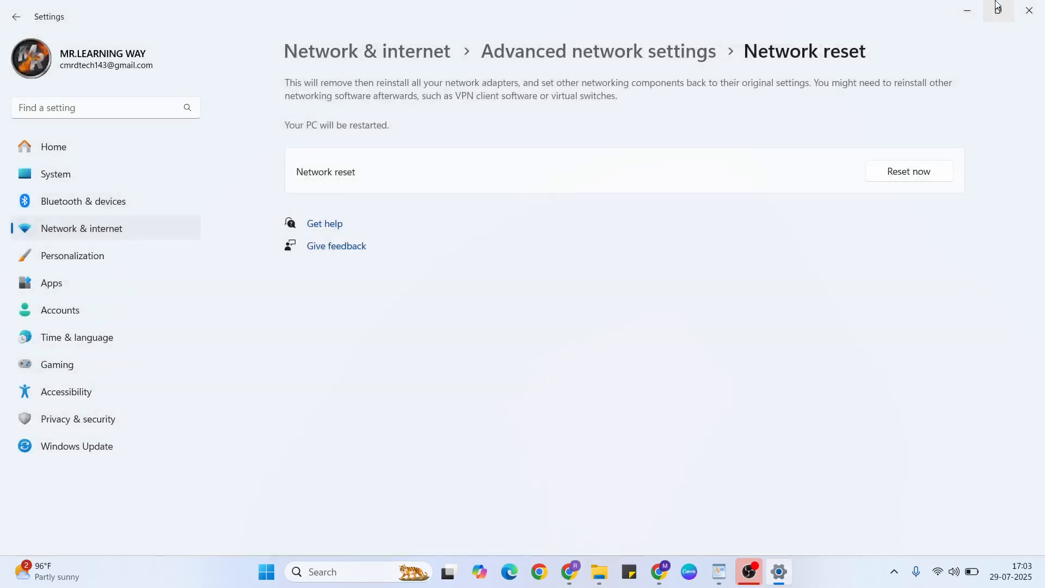
click(1029, 10)
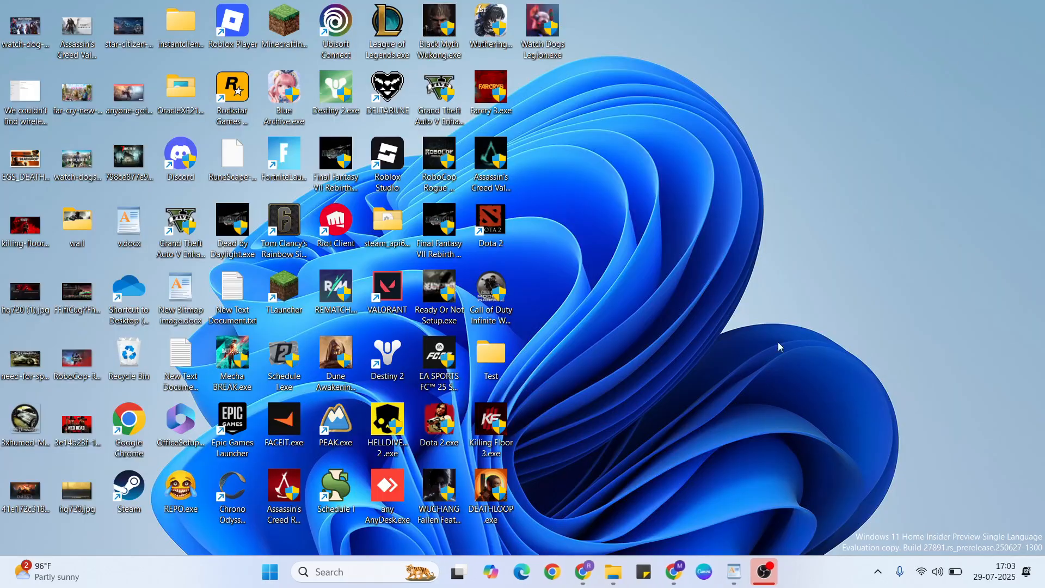
Switch to the WordPad notes and read the closing instructions below the list of fixes
click(735, 572)
scroll(597, 411, down, 1)
scroll(597, 411, down, 5)
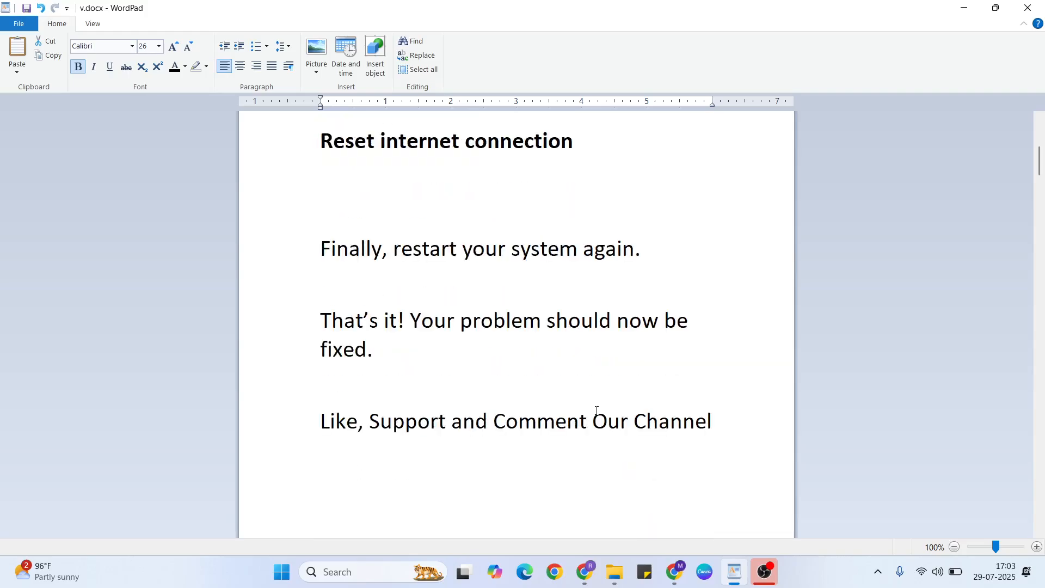